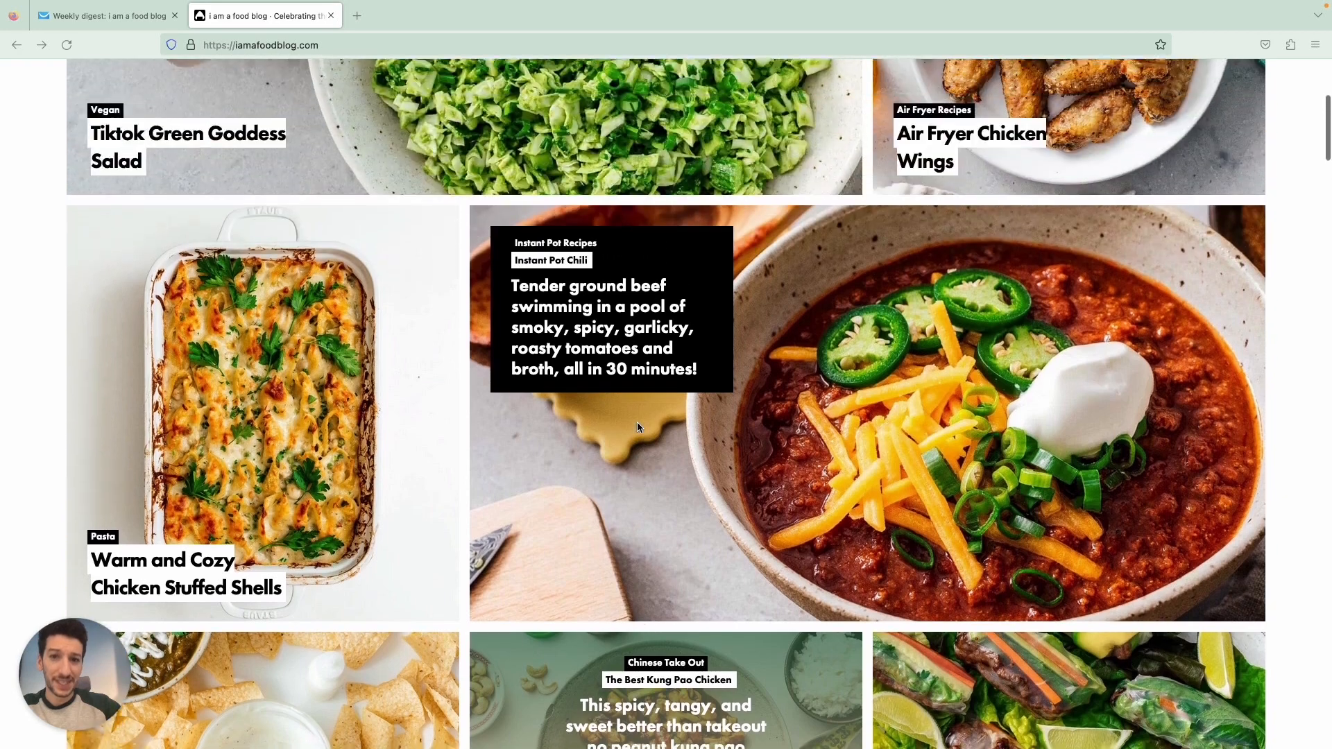
Review the published weekly digest email and its blog post sections
key(ctrl+shift+Tab)
scroll(637, 424, up, 3)
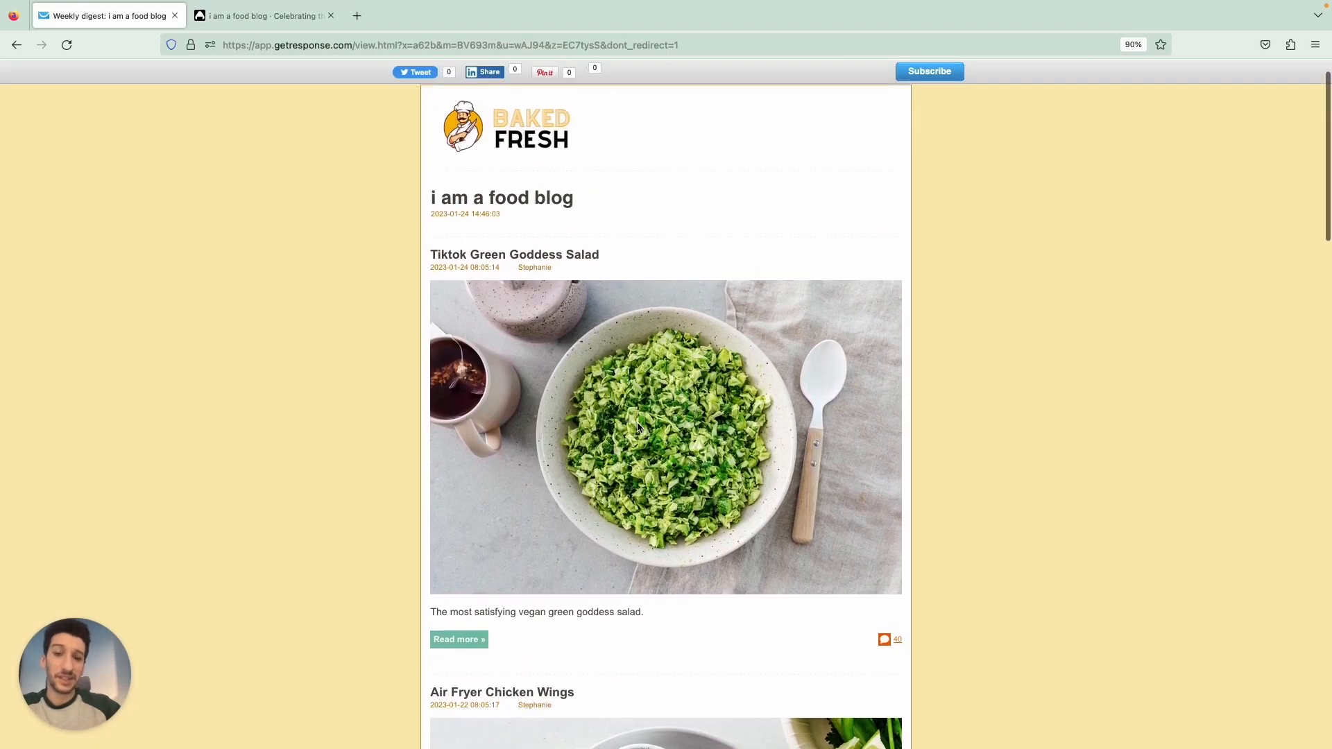
scroll(638, 425, down, 6)
scroll(638, 424, down, 20)
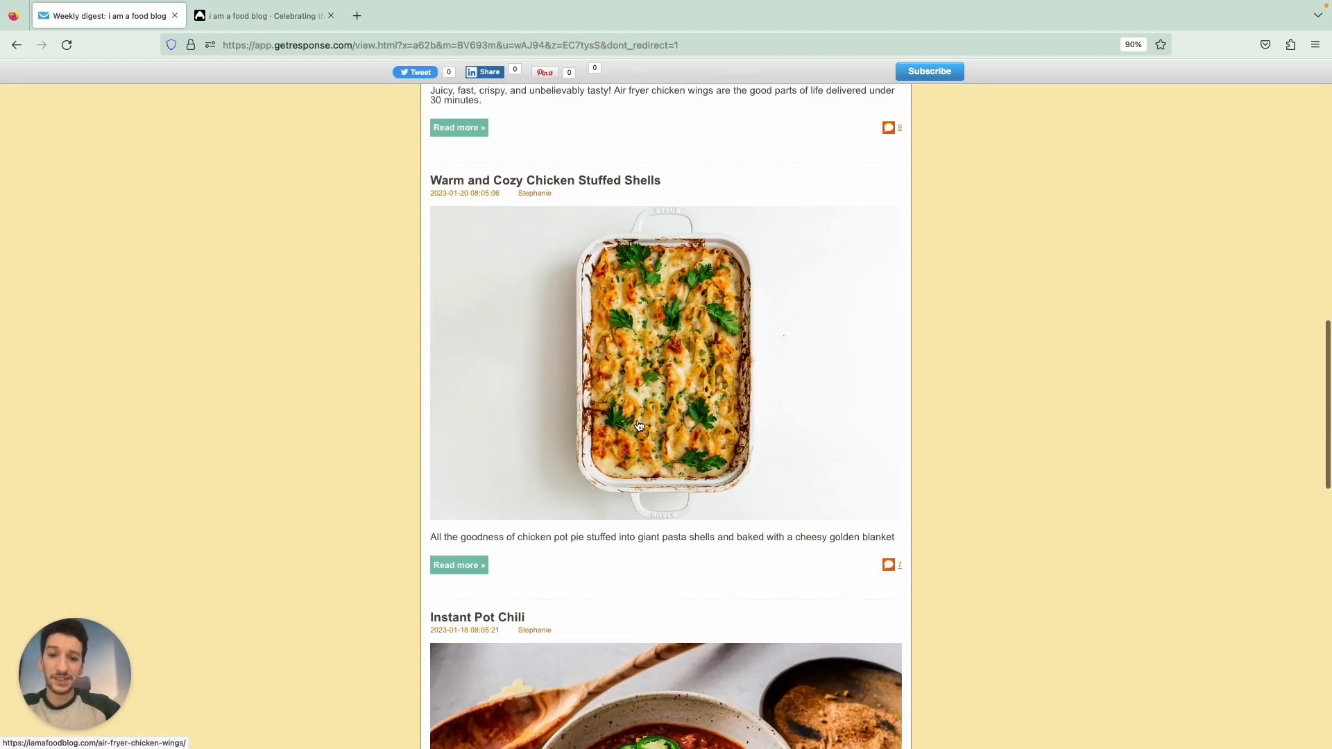
scroll(638, 421, up, 20)
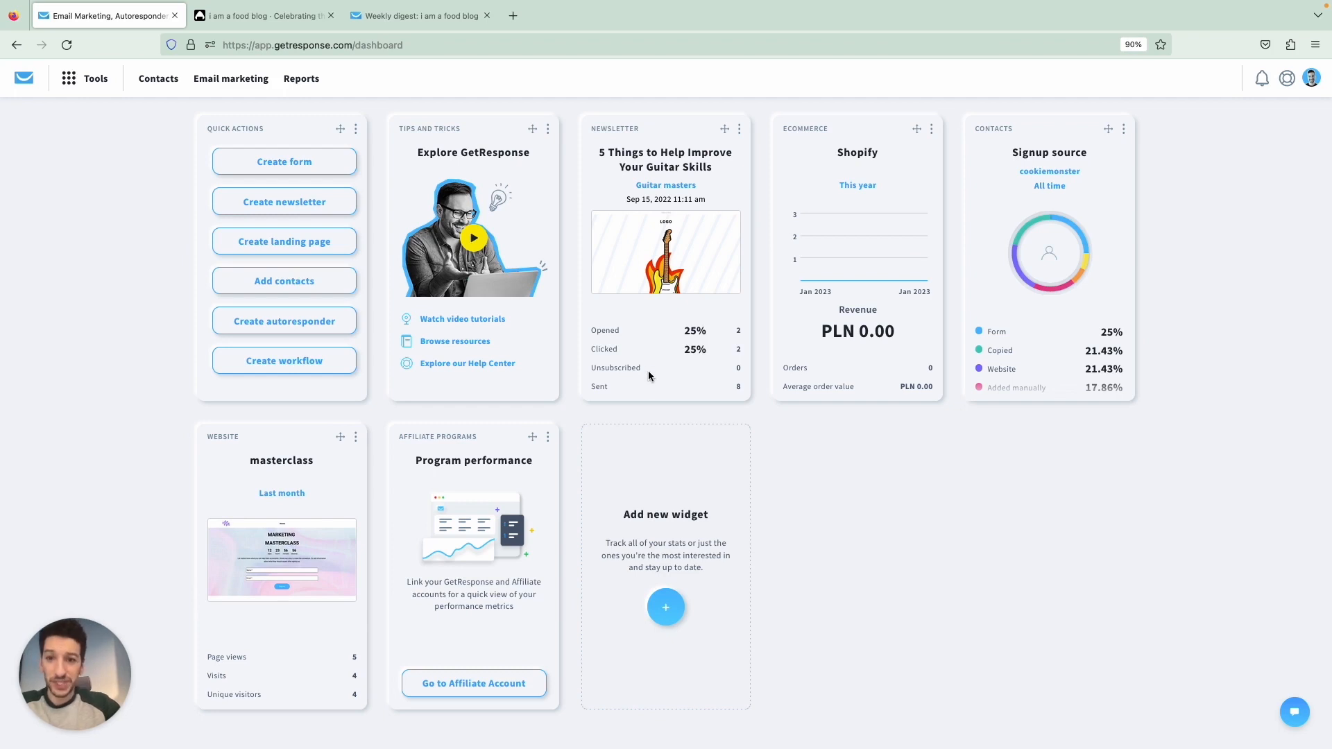
Start creating a new RSS-to-email message from the email marketing area
click(235, 86)
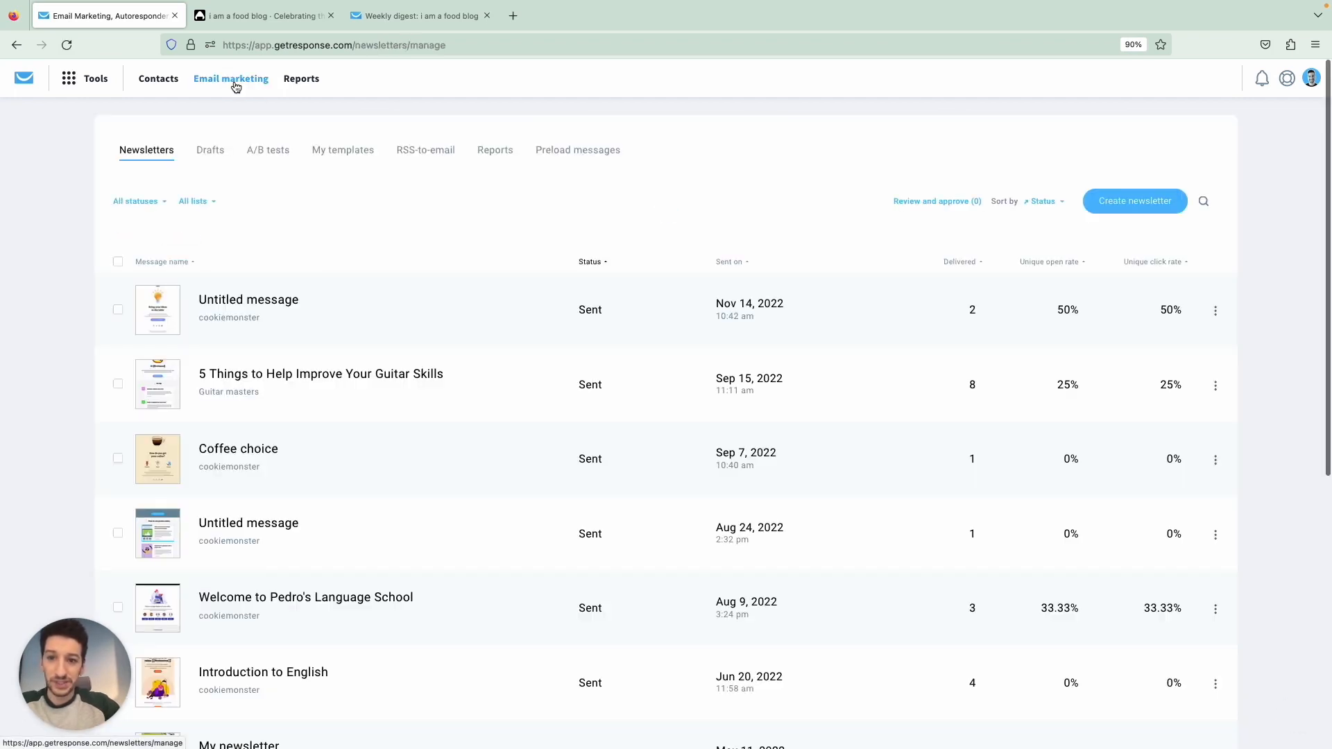
click(419, 158)
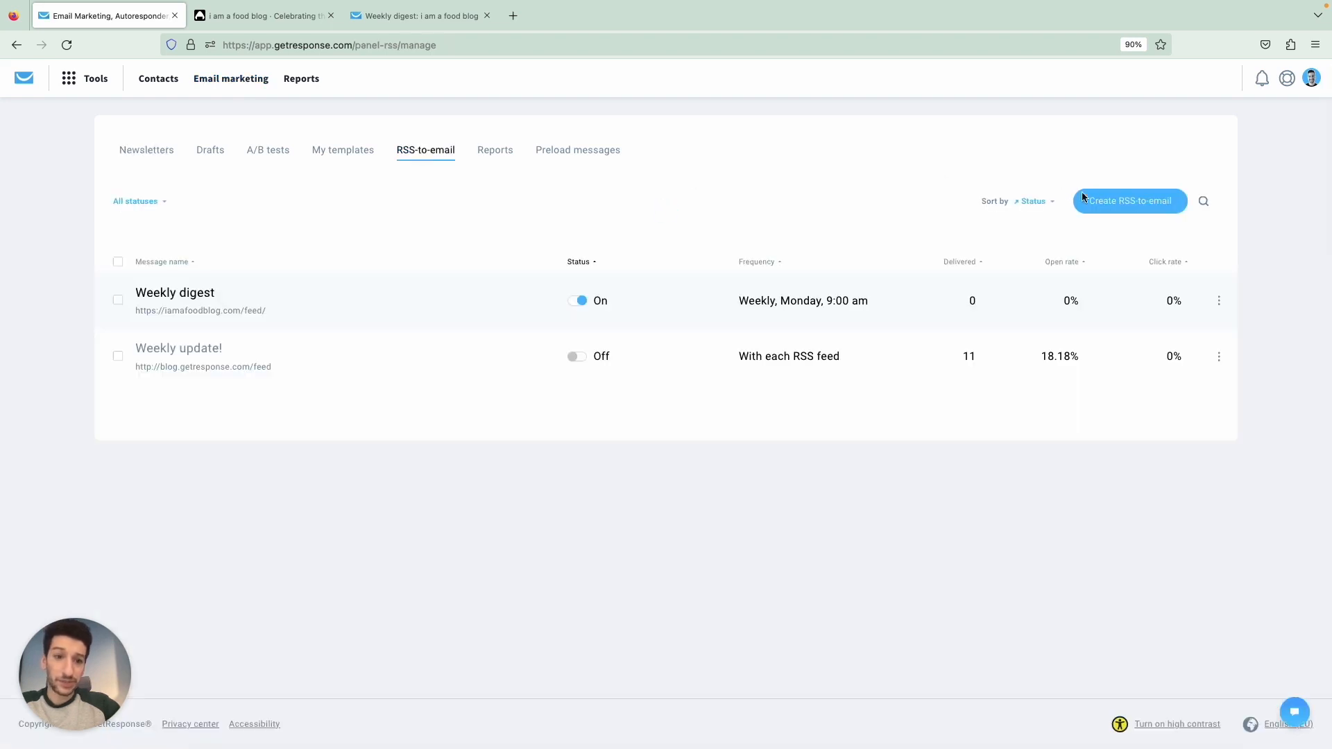
click(1104, 202)
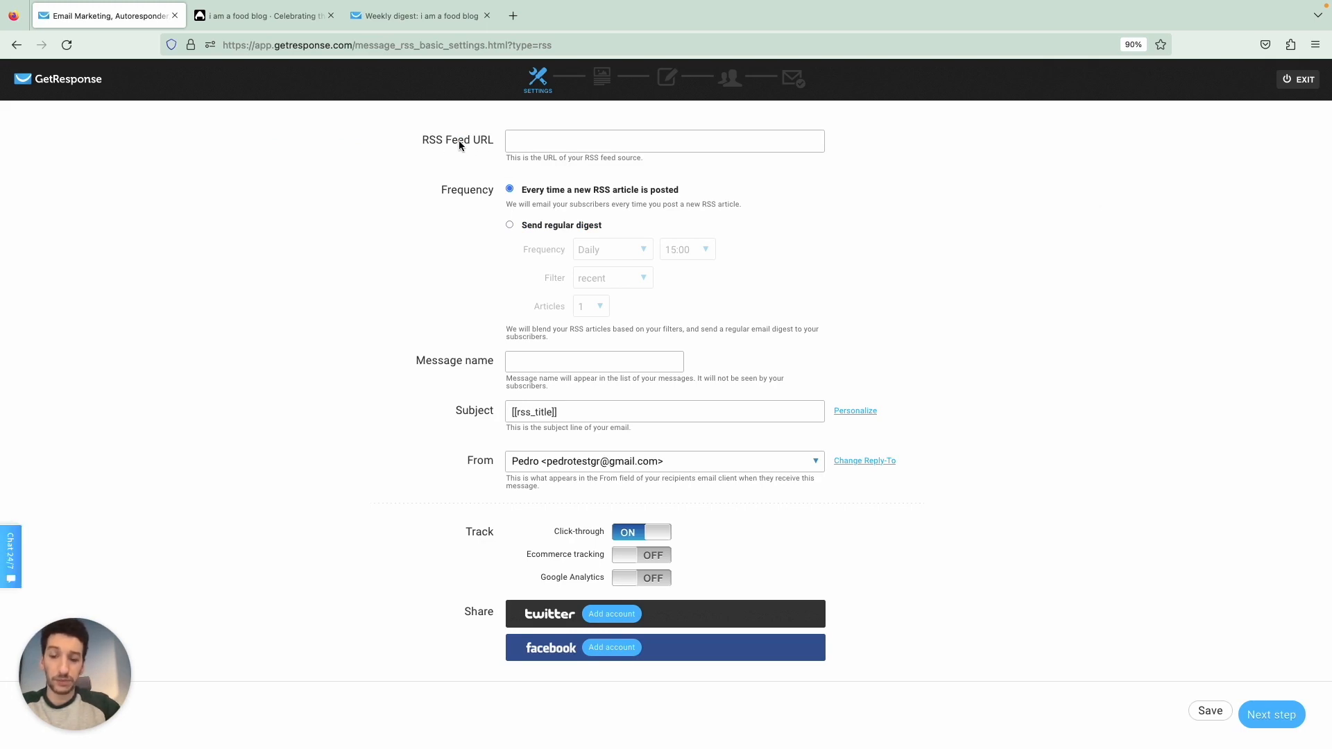
View the page source of the food blog's homepage and search it for "rss"
key(ctrl+Tab)
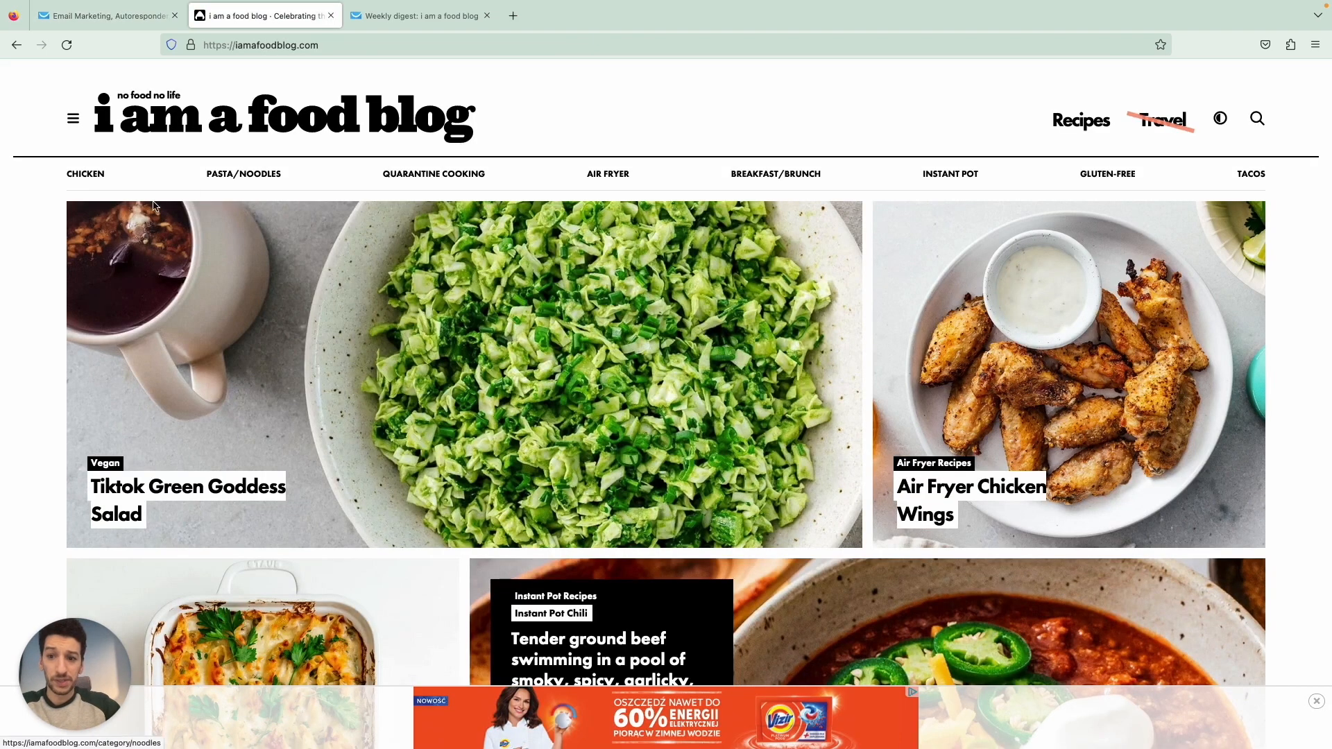
right_click(36, 289)
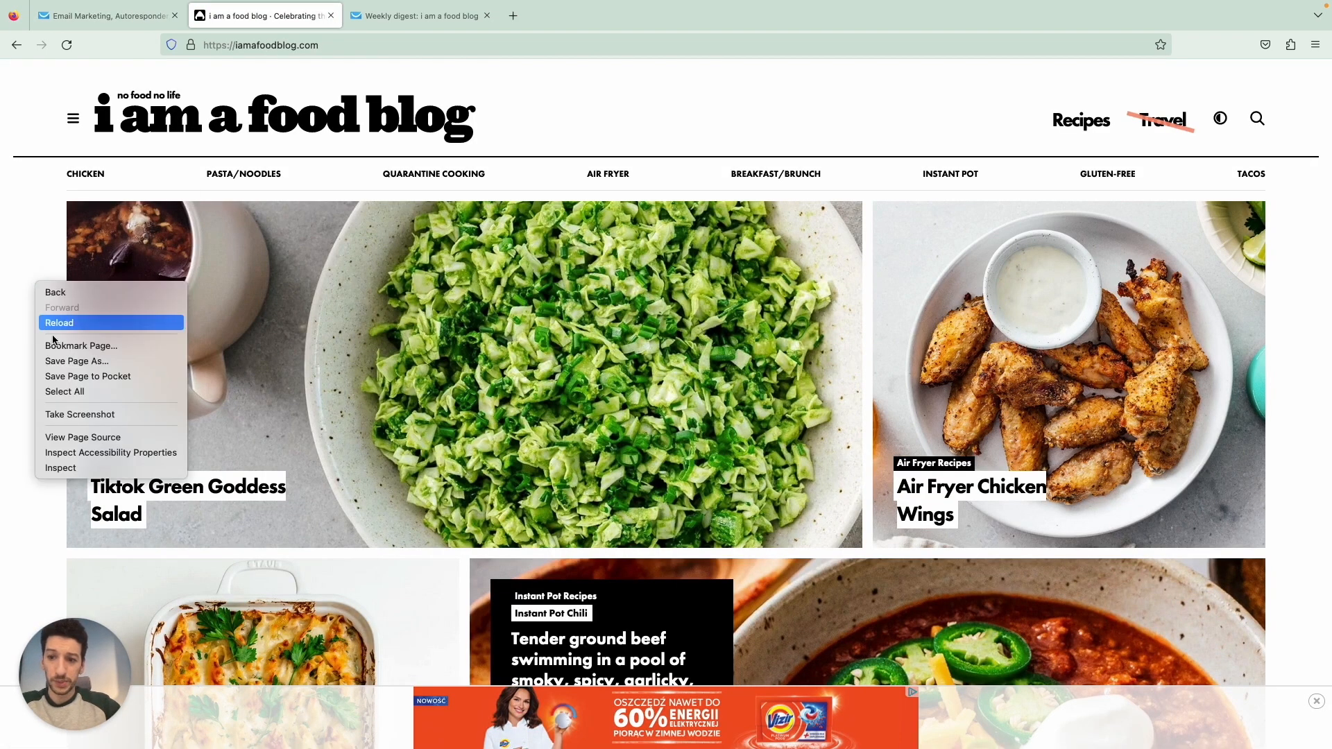
click(98, 436)
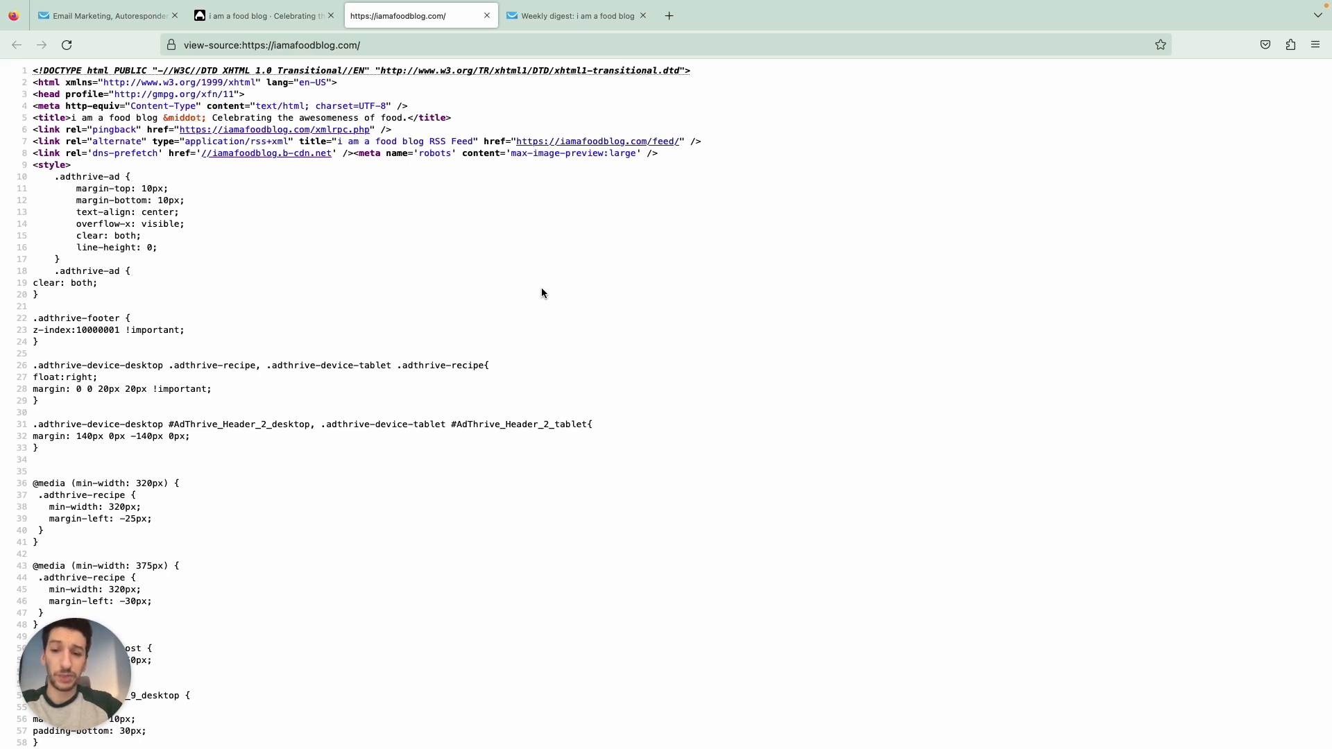
key(super+f)
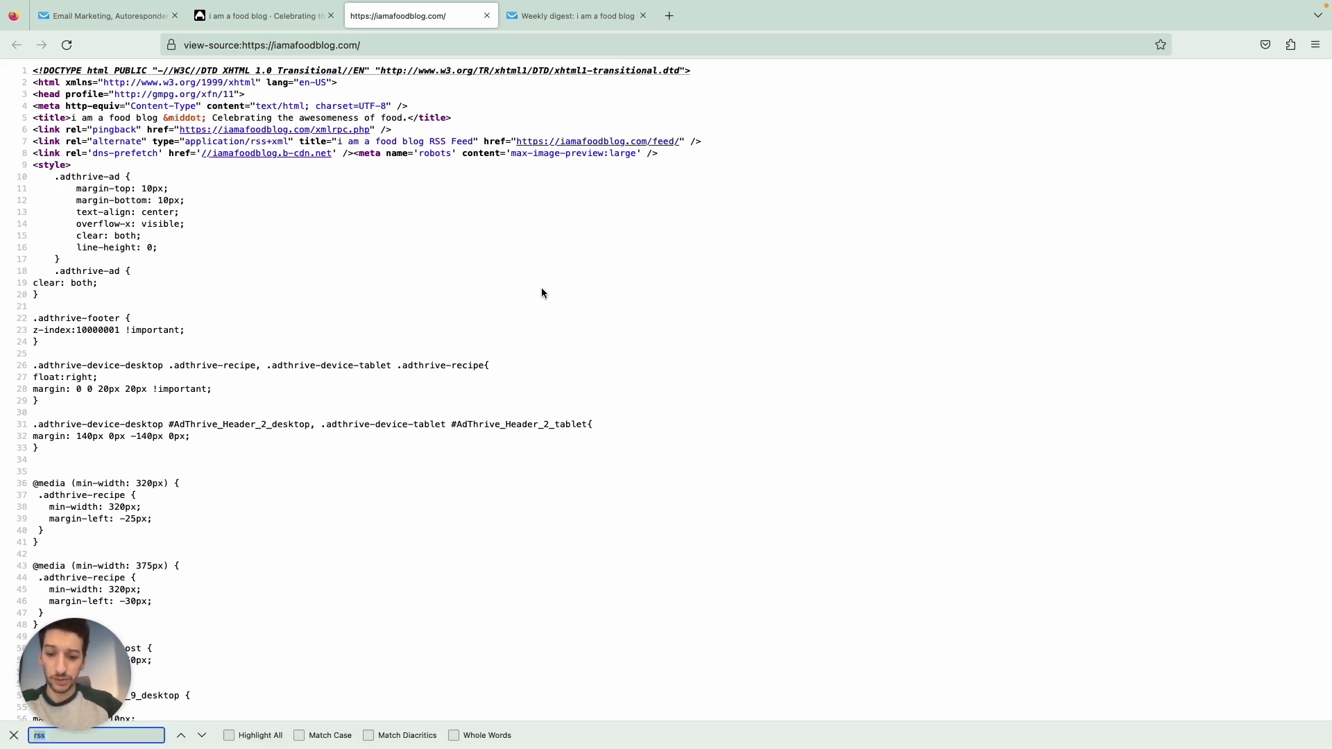
text(rss)
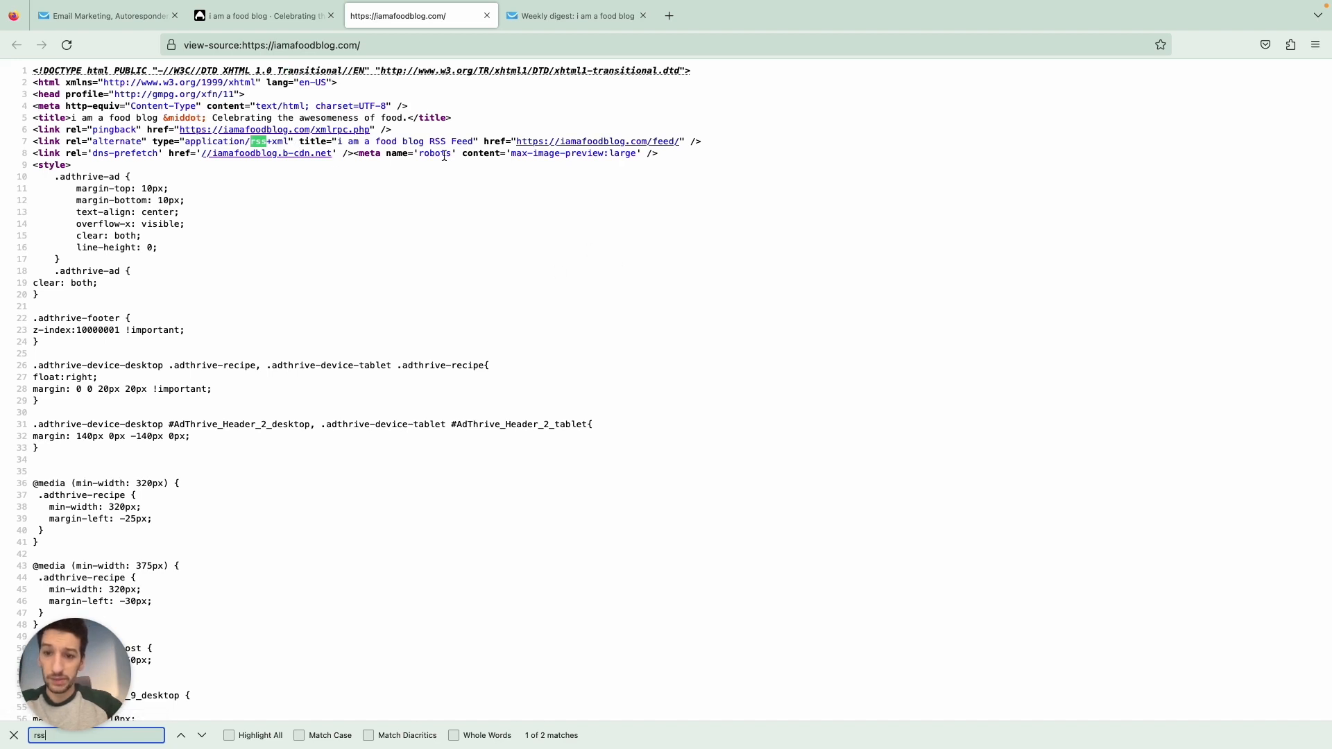
drag(513, 141, 533, 143)
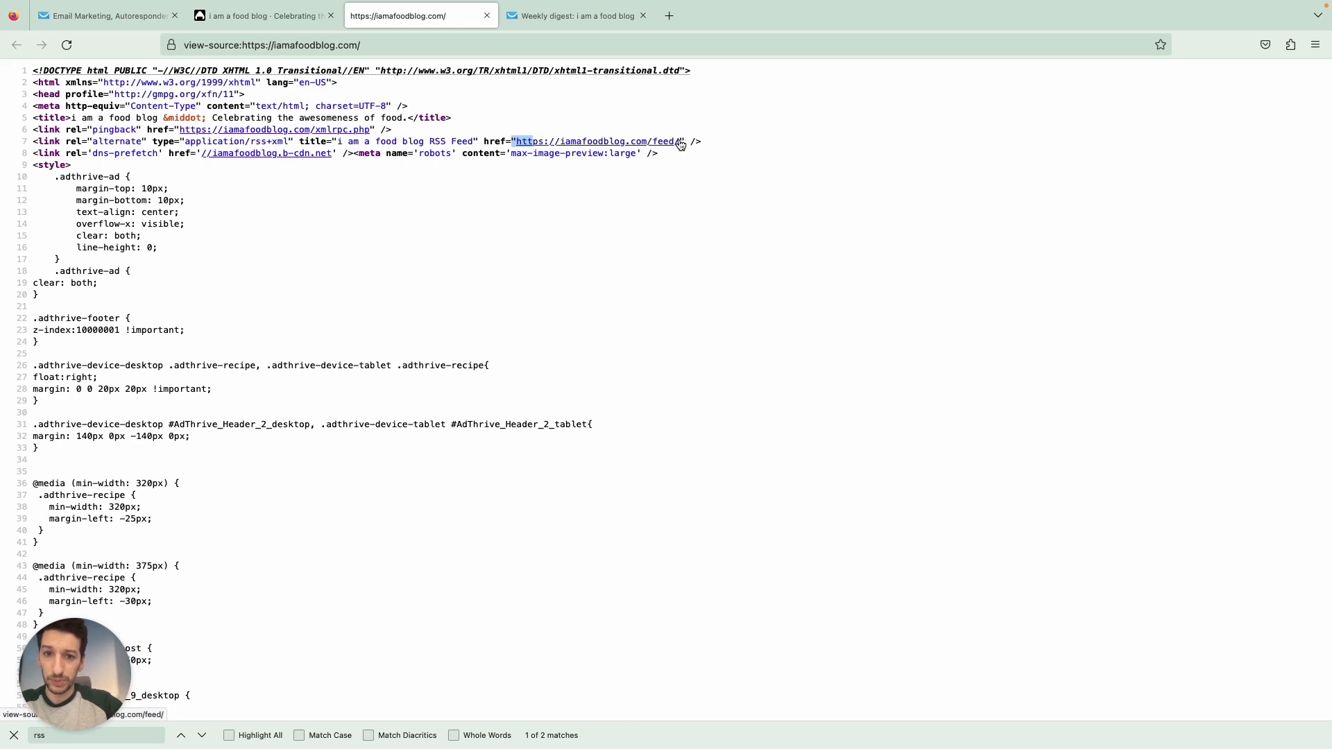
drag(679, 141, 517, 145)
key(ctrl+c)
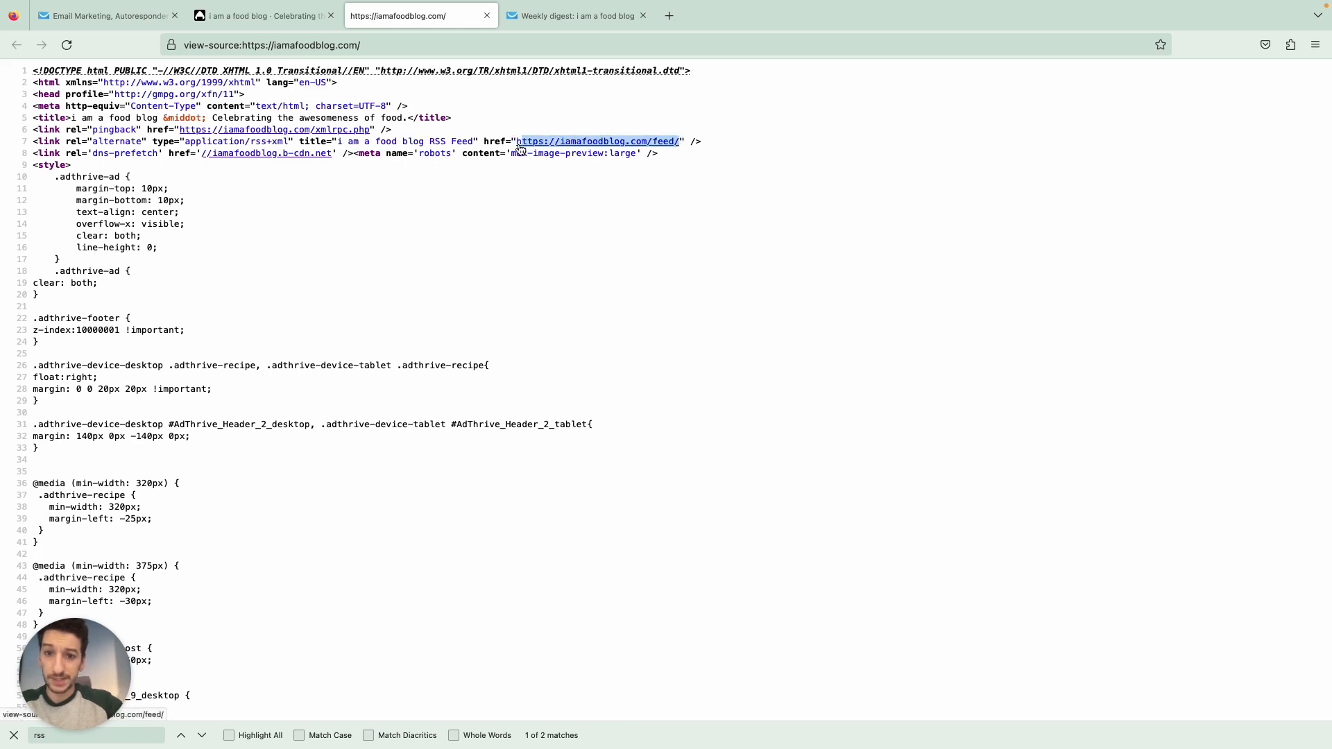
click(486, 17)
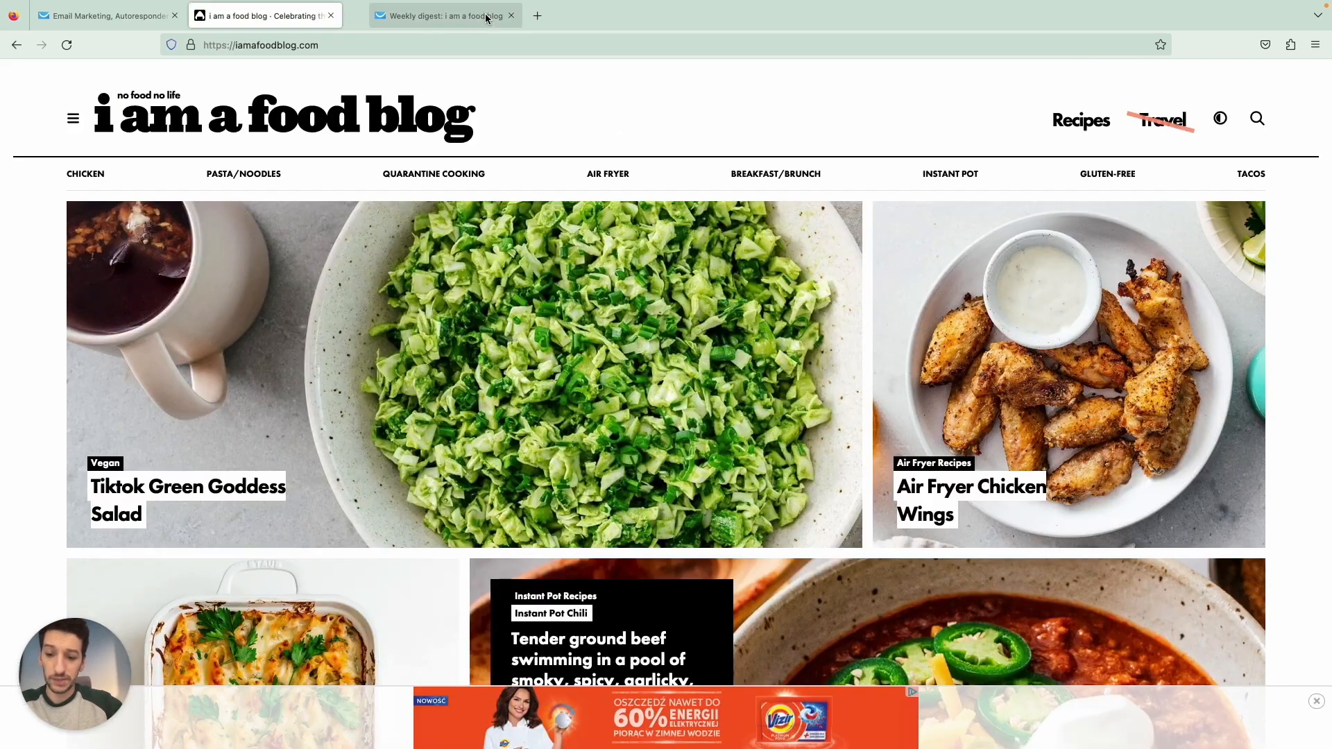
key(ctrl+Page_Up)
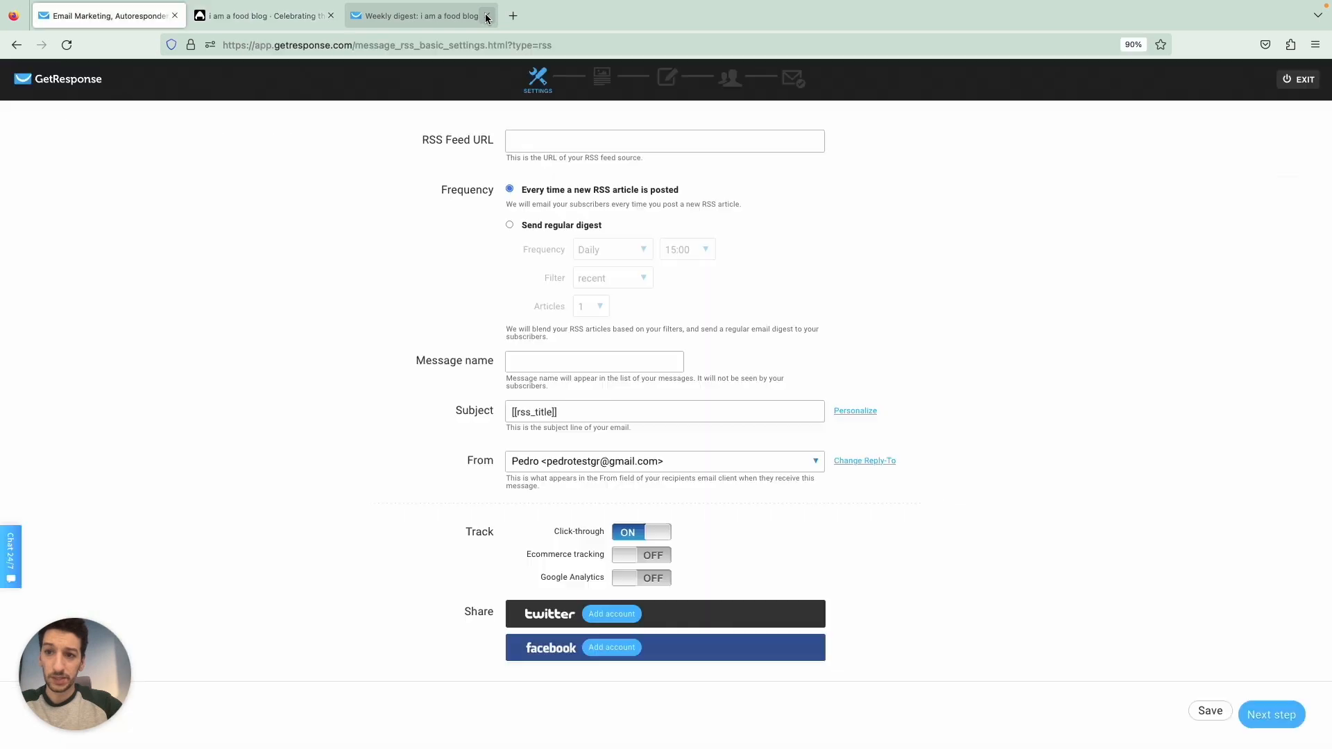
click(563, 142)
key(ctrl+v)
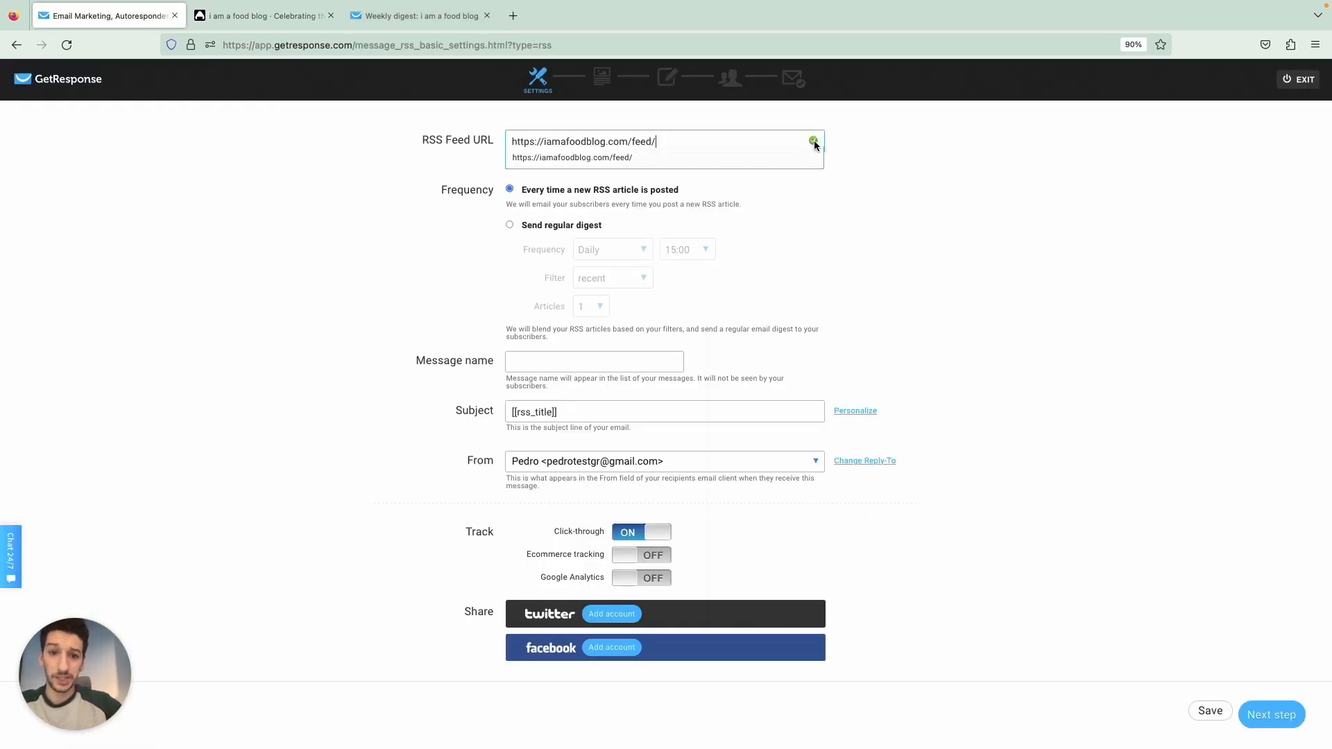
click(260, 301)
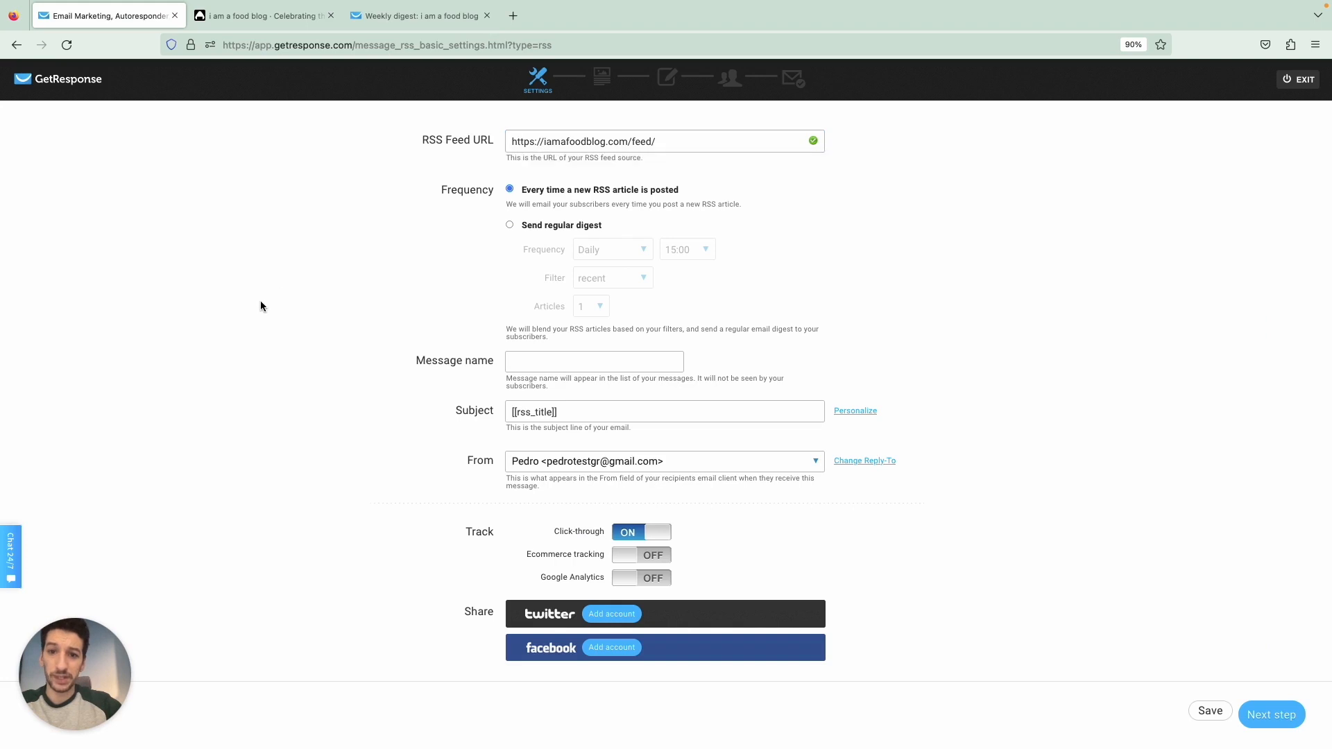
Set the sending frequency to a regular digest, weekly on Monday at 09:00
click(509, 225)
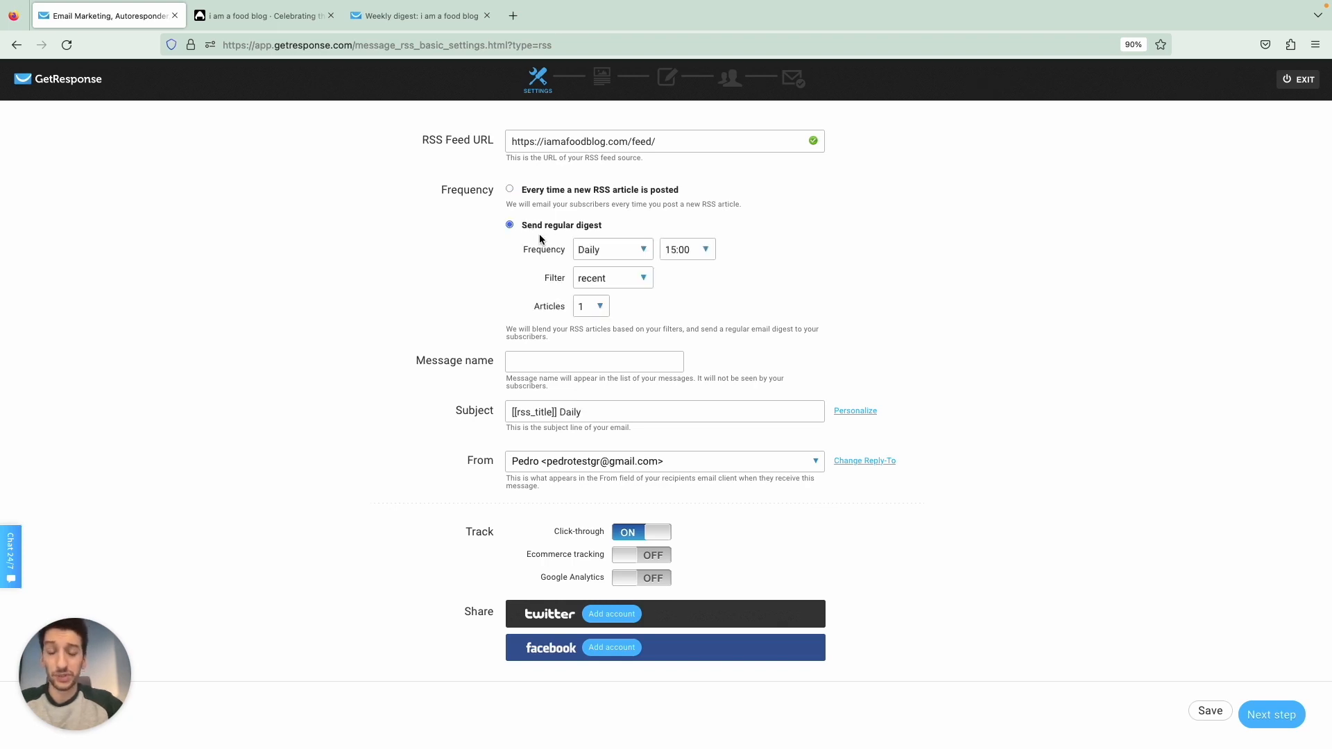
click(623, 253)
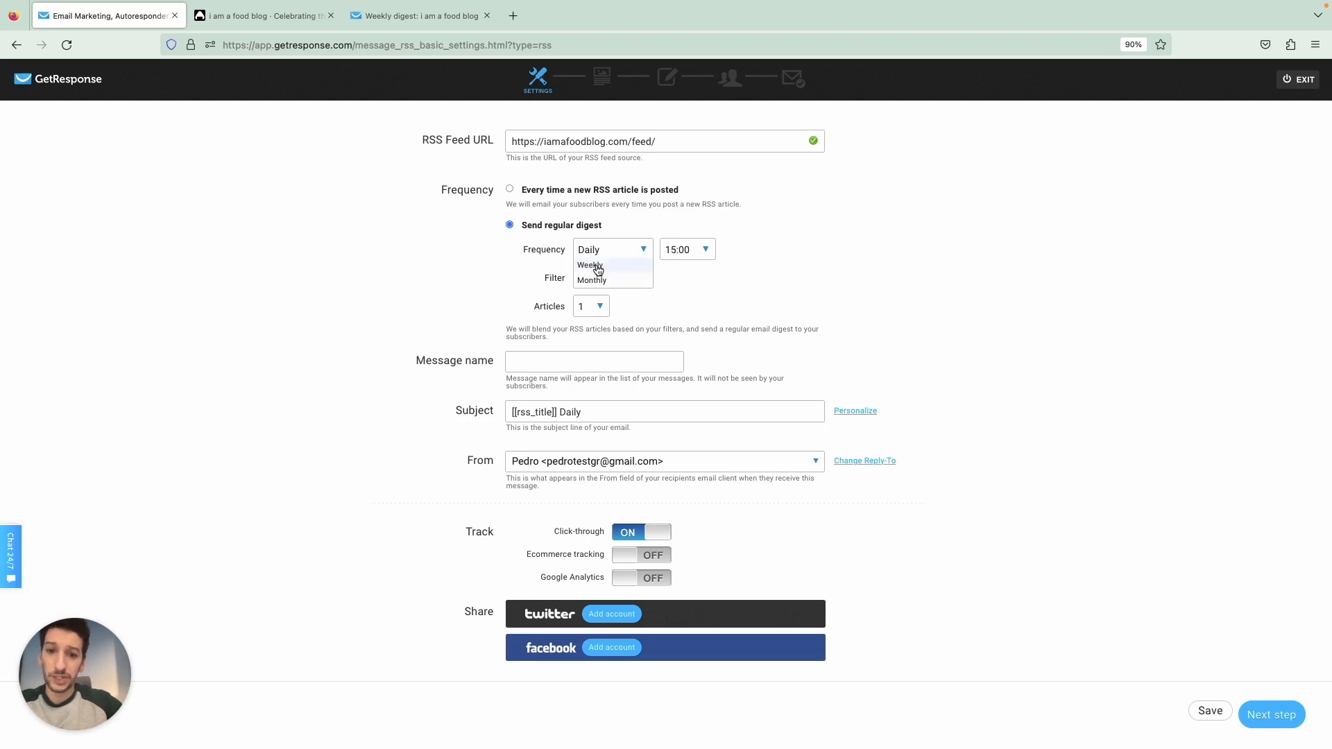
click(615, 253)
click(615, 253)
click(590, 265)
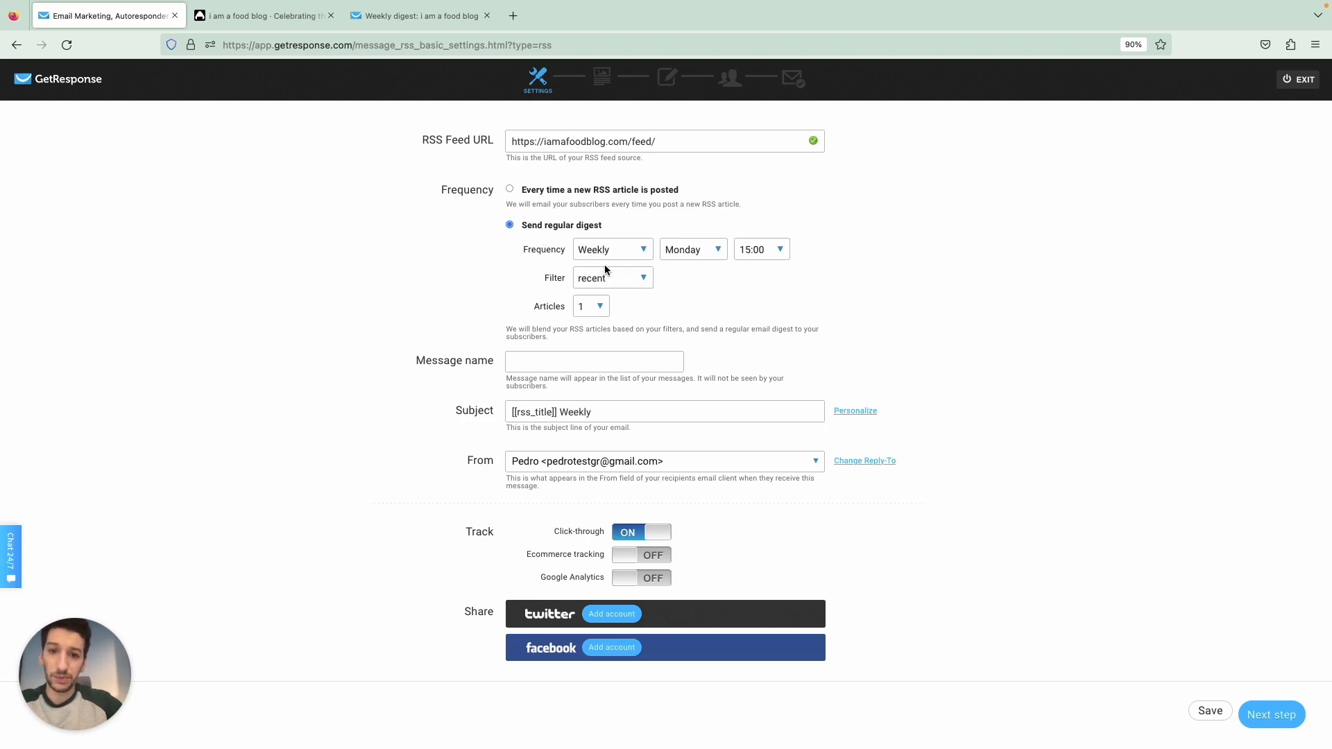
click(760, 251)
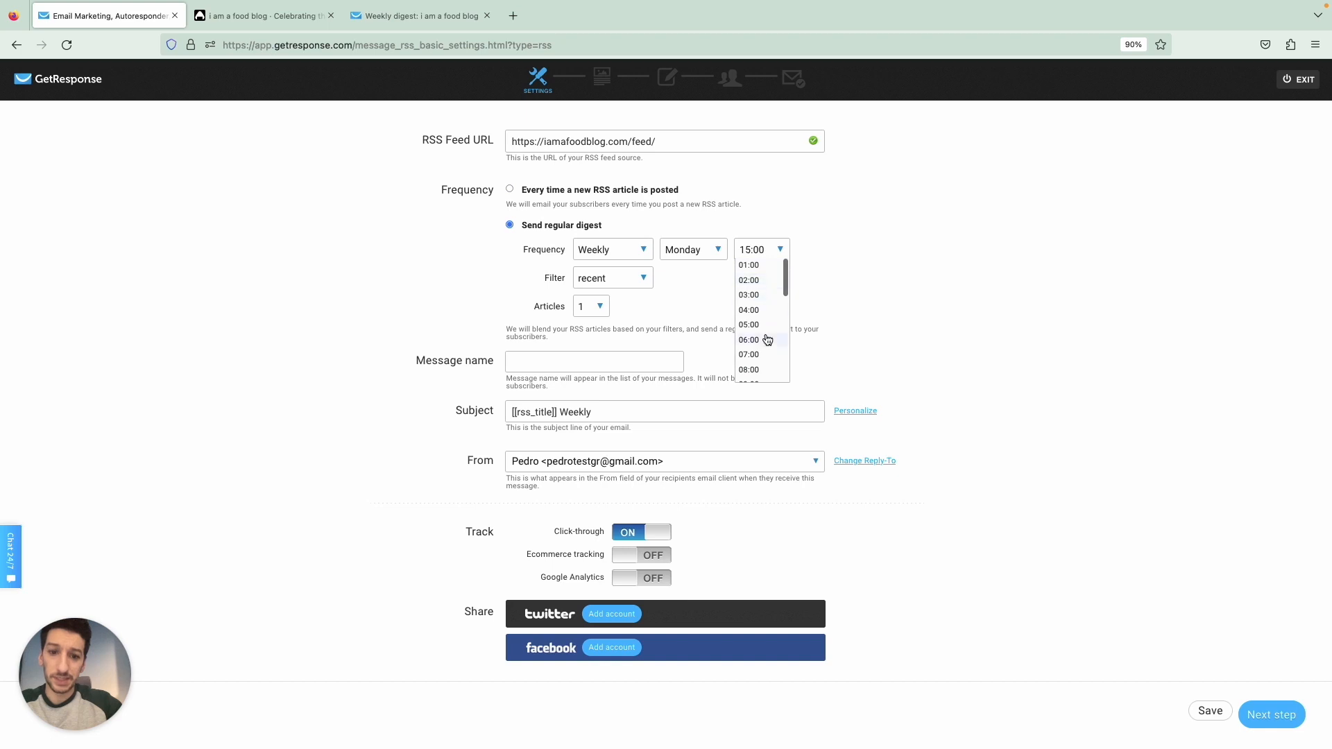
click(753, 370)
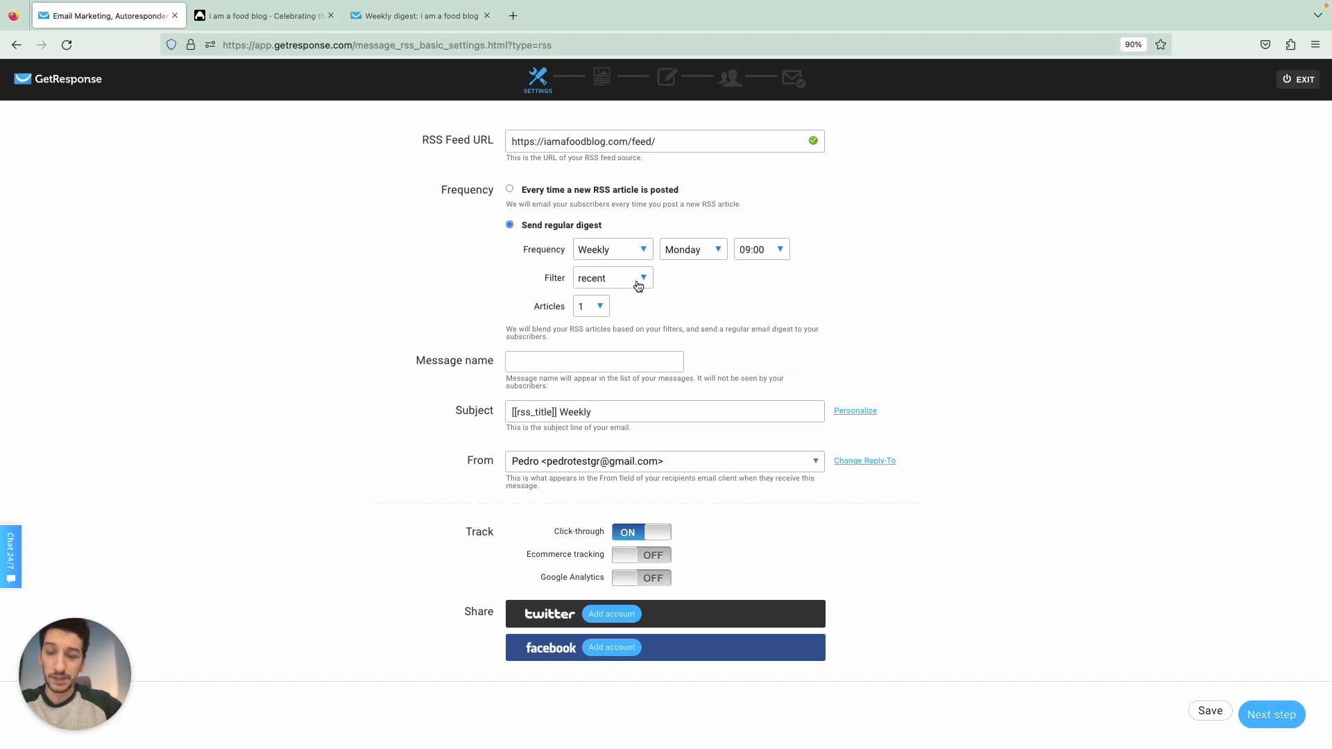
Set the digest to include 5 recent articles
click(638, 286)
click(638, 286)
click(600, 308)
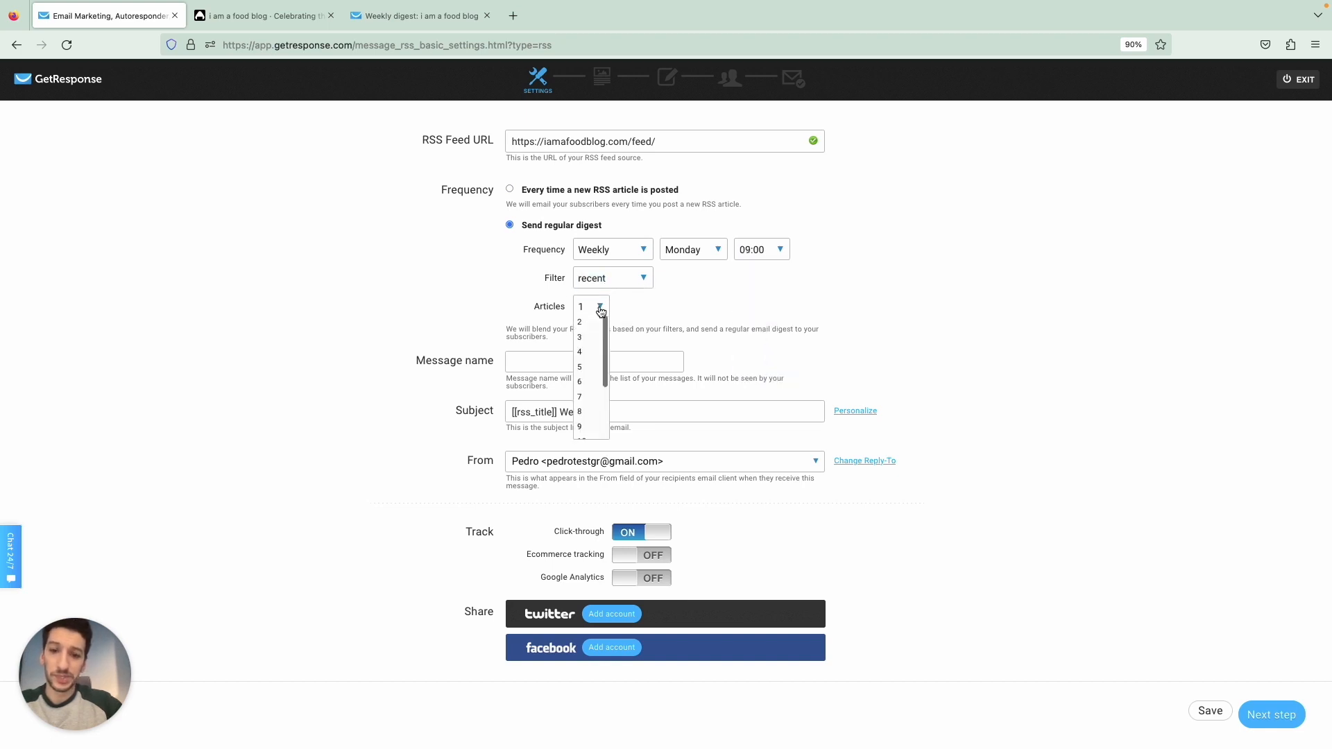
click(586, 364)
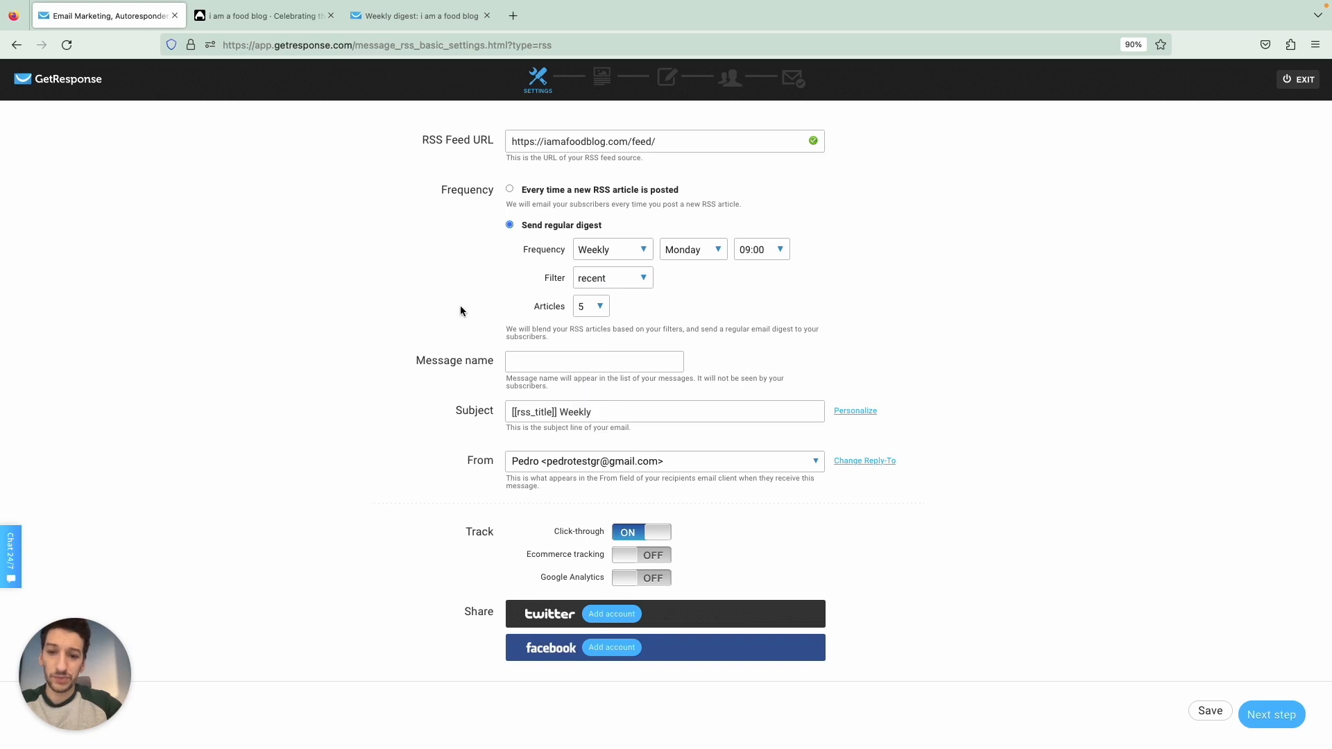
Name the message "Weekly - Food blog"
click(530, 357)
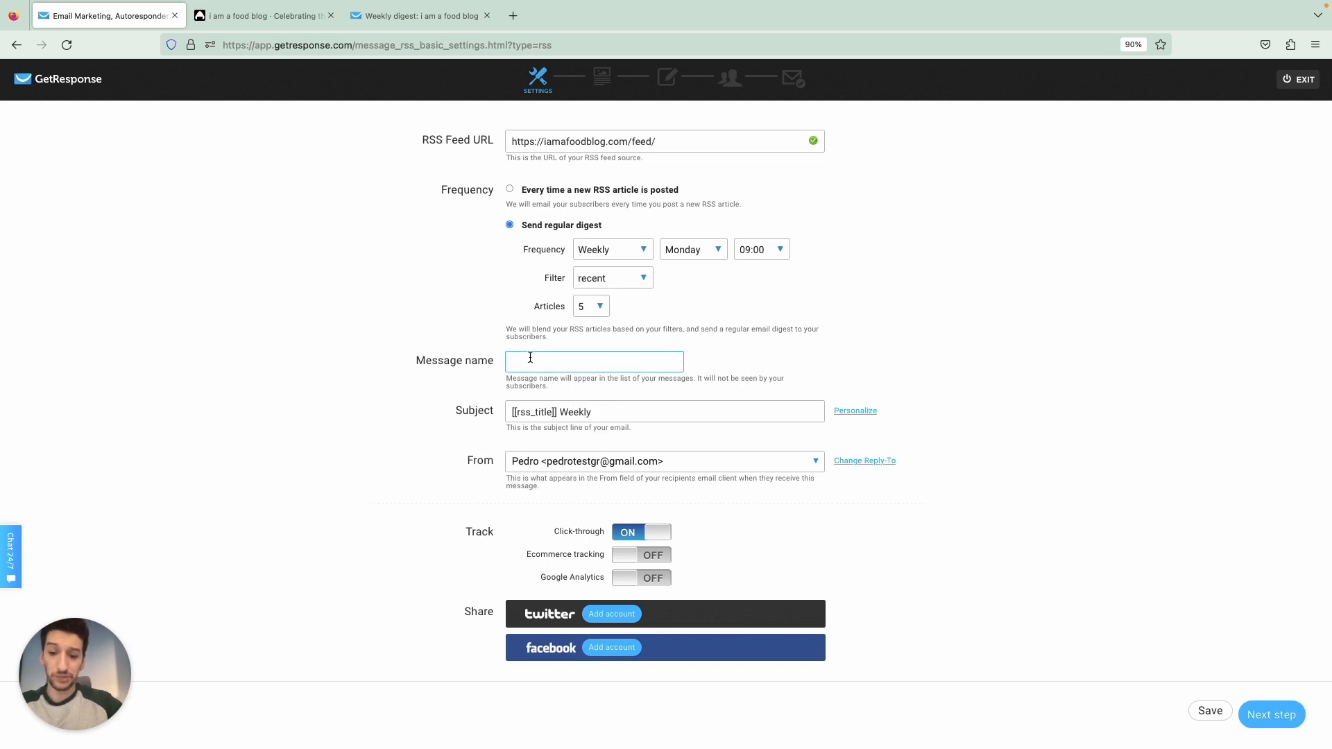
text(Food bl)
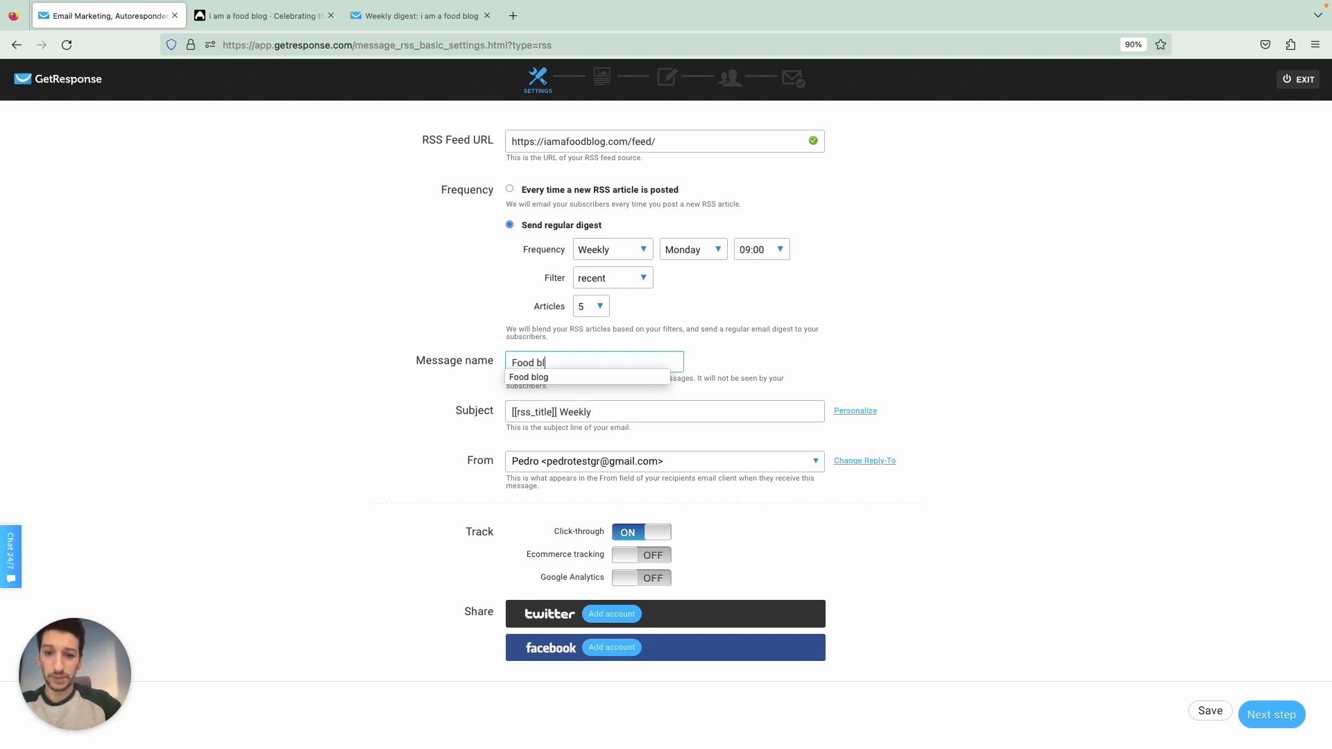
text(og)
click(515, 358)
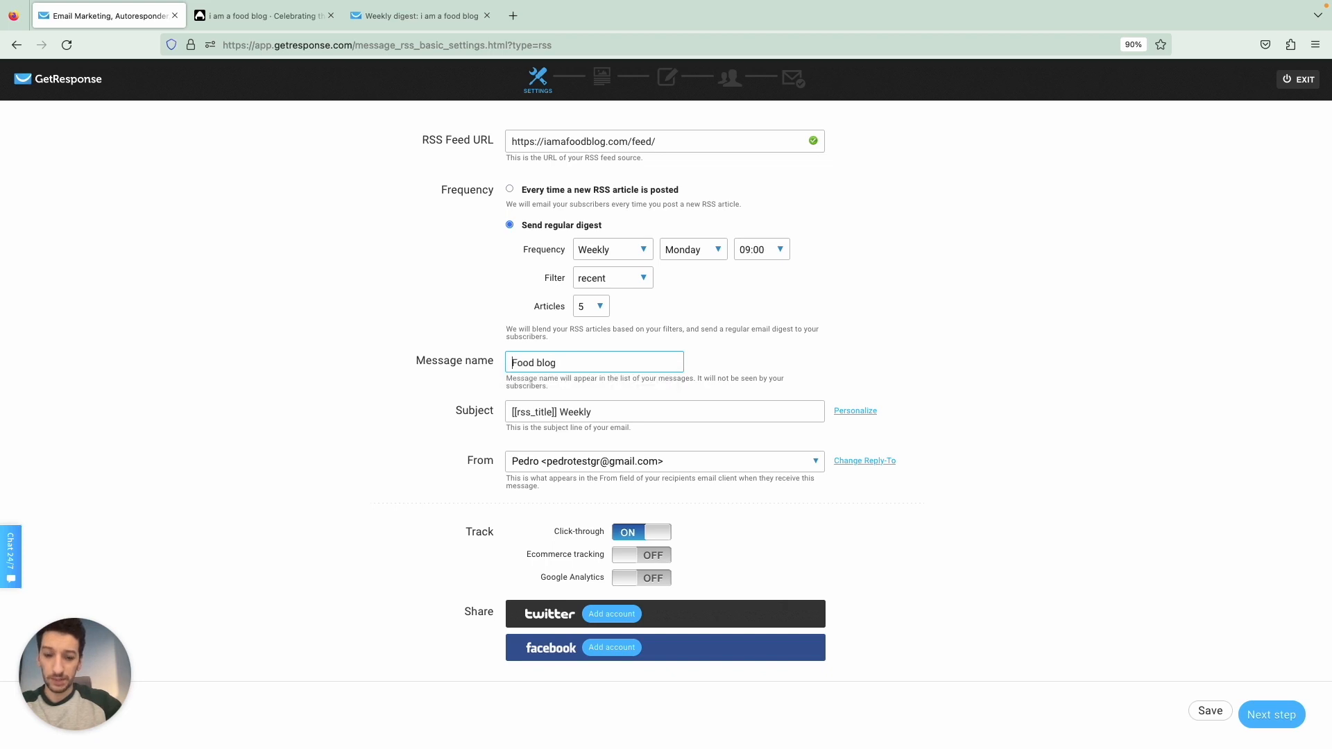
text(Weekly -)
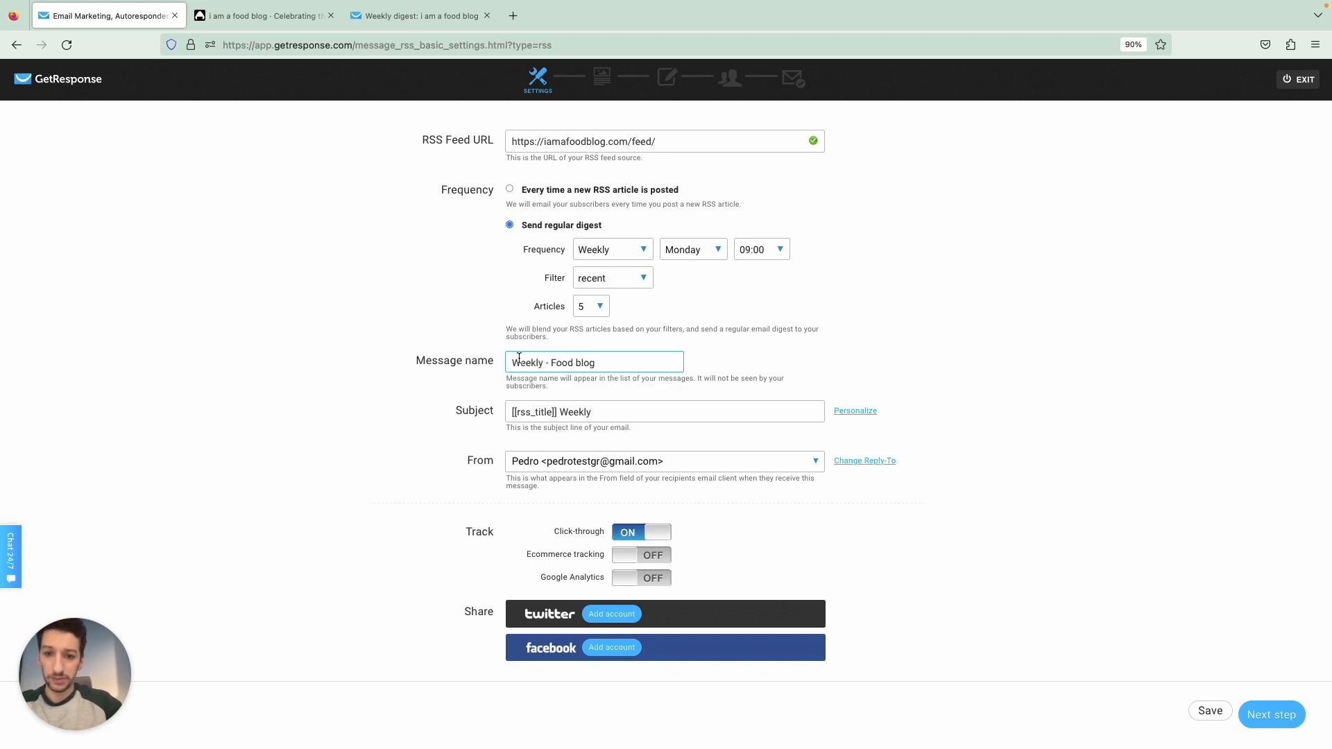
Change the subject line to "Weekly digest: [[rss_title]]"
double_click(575, 412)
key(BackSpace)
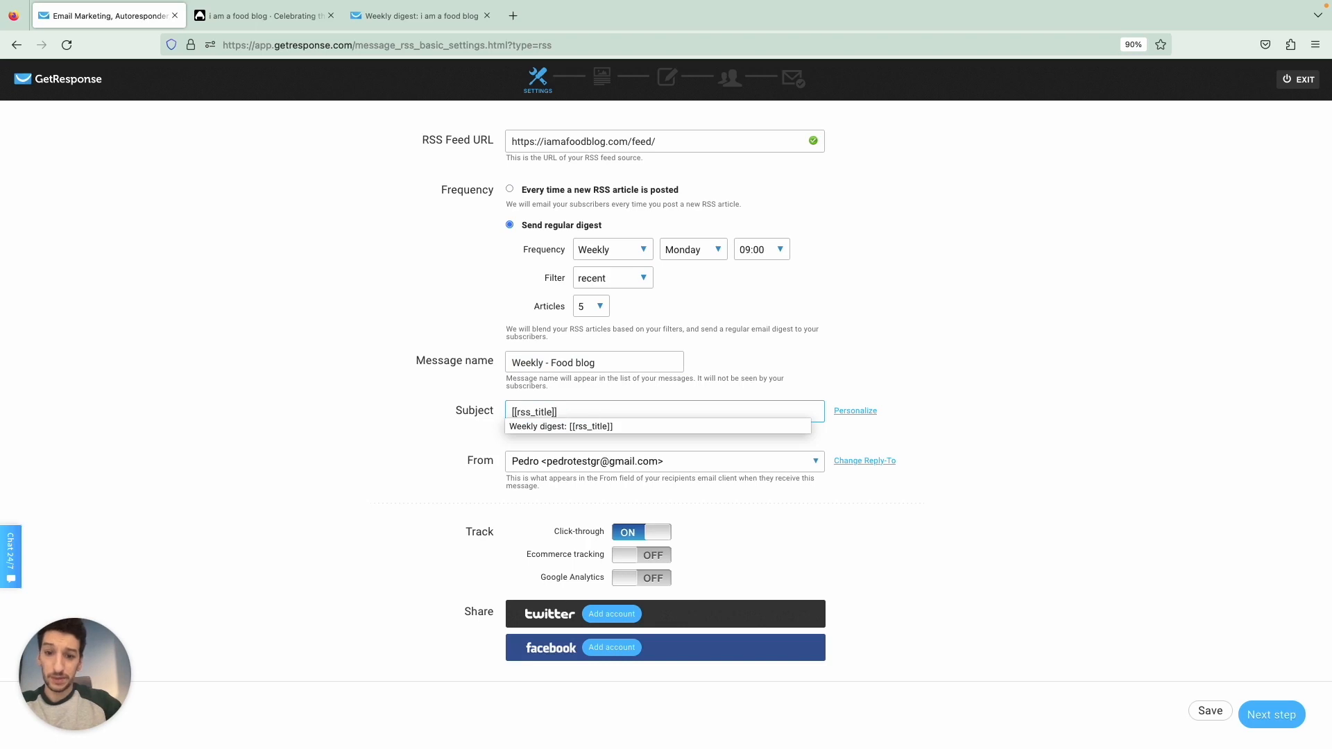
click(515, 412)
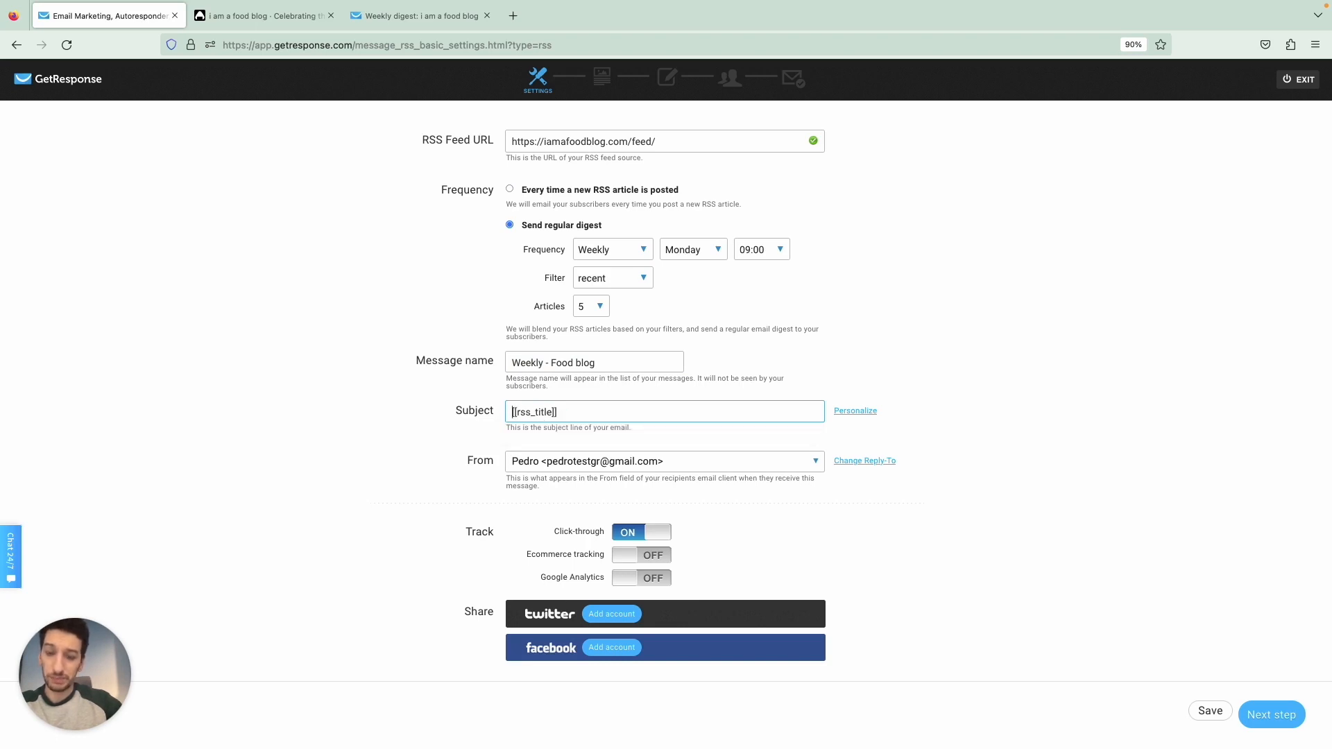
text(Weekly )
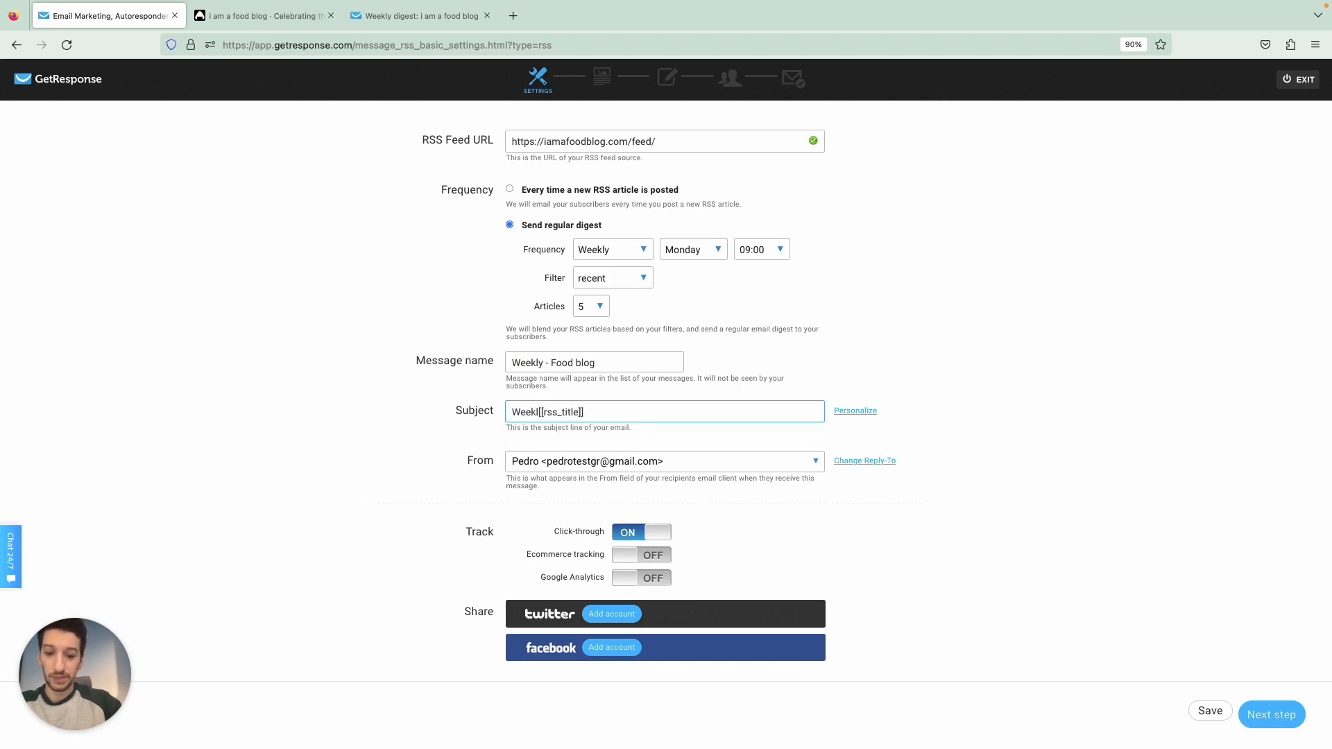
text(digest:)
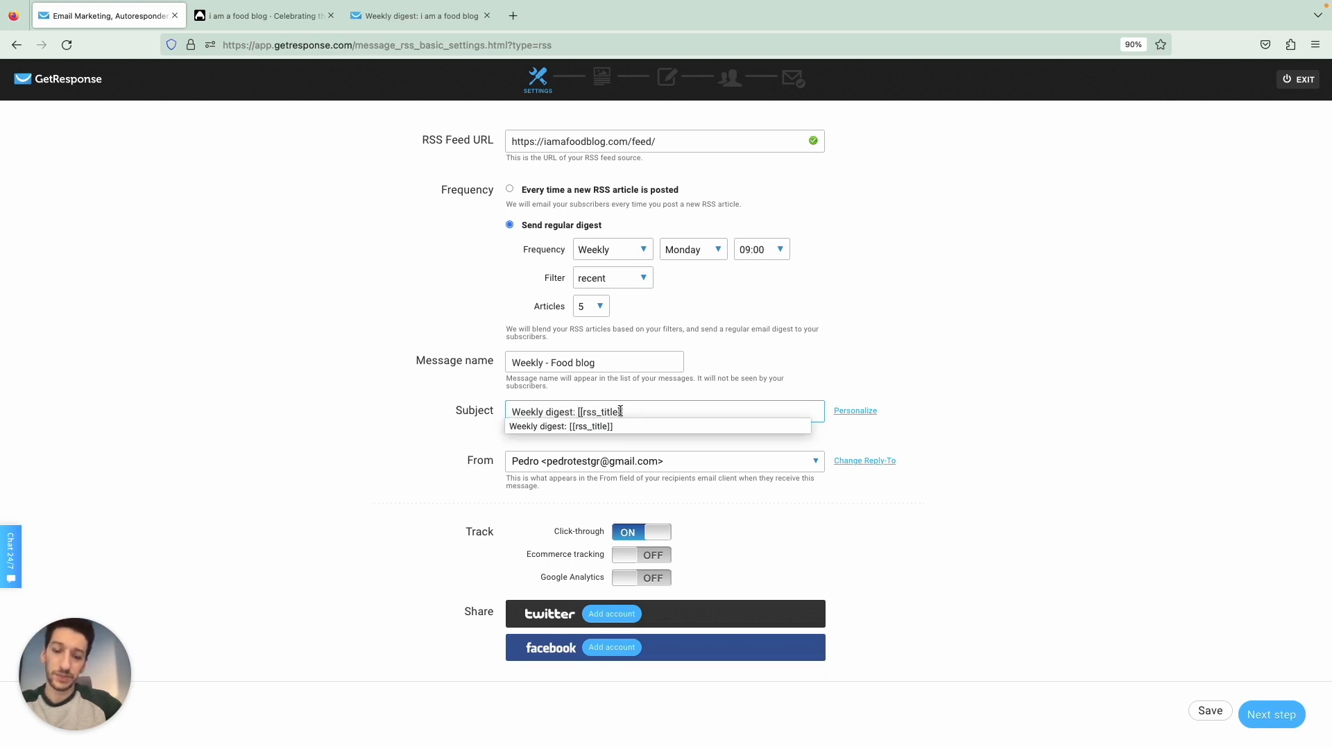
click(373, 485)
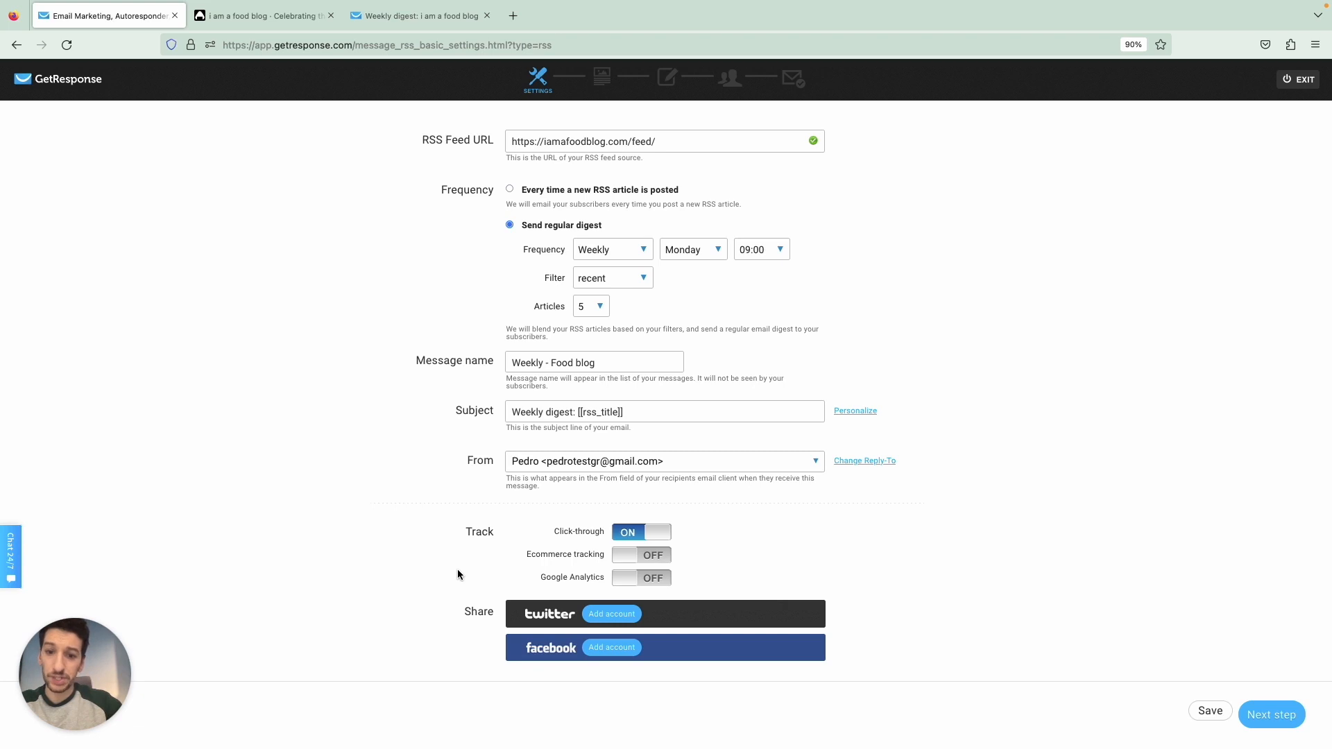
Proceed to template selection and choose the Creative Orange template for the message
click(1263, 718)
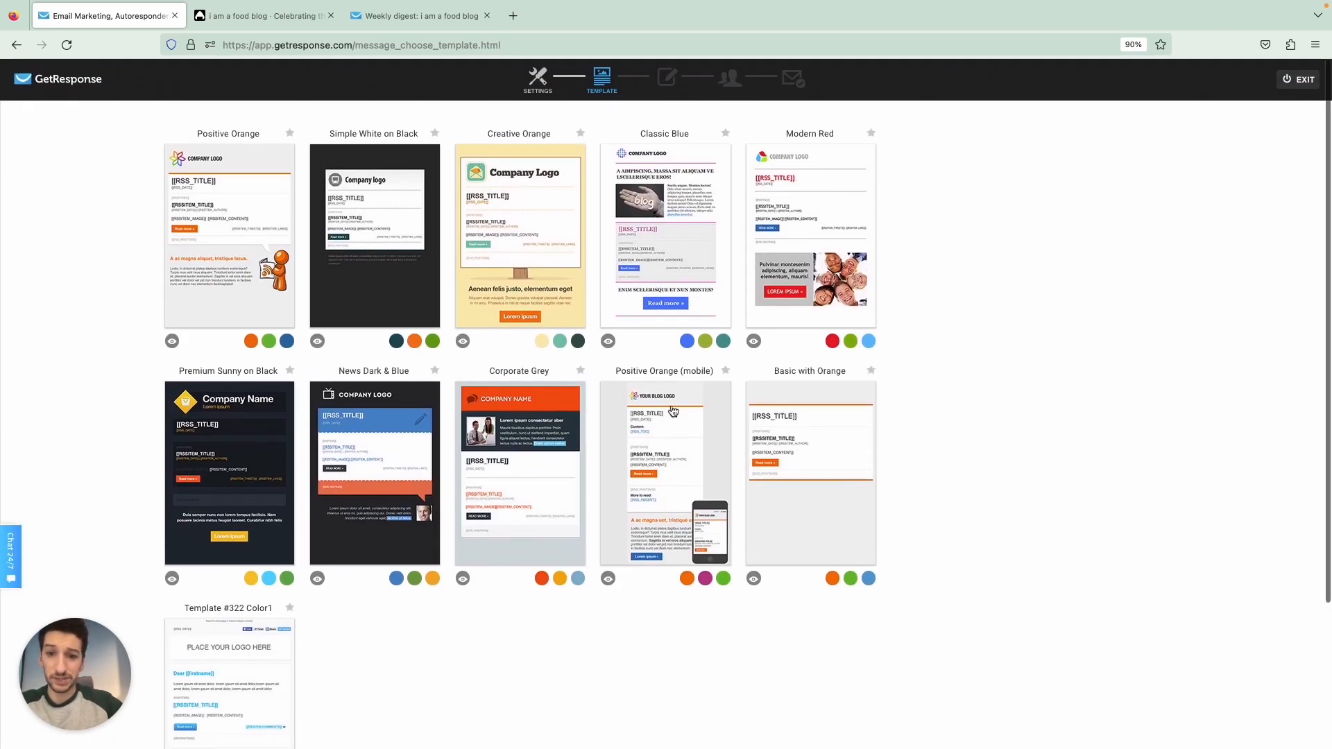
click(519, 252)
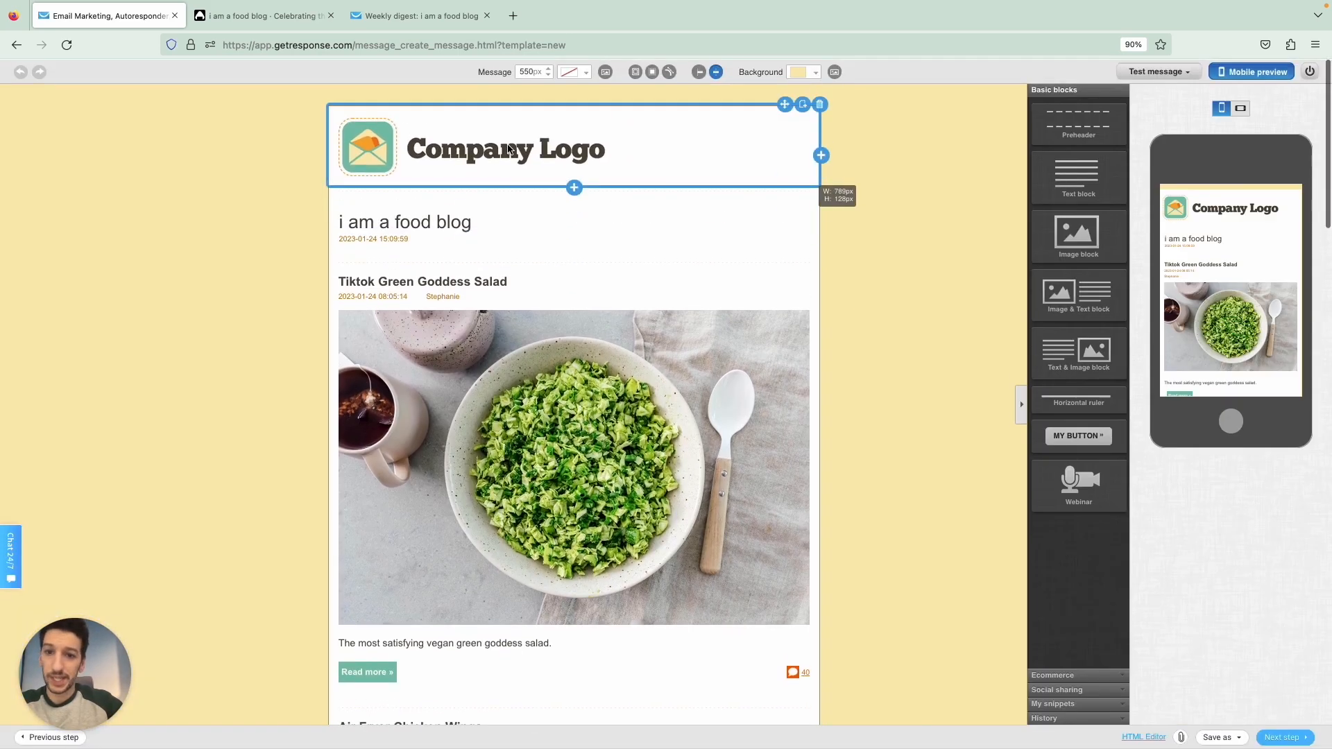
Replace the Company Logo placeholder in the message header with the "baked" image from the saved files
click(508, 149)
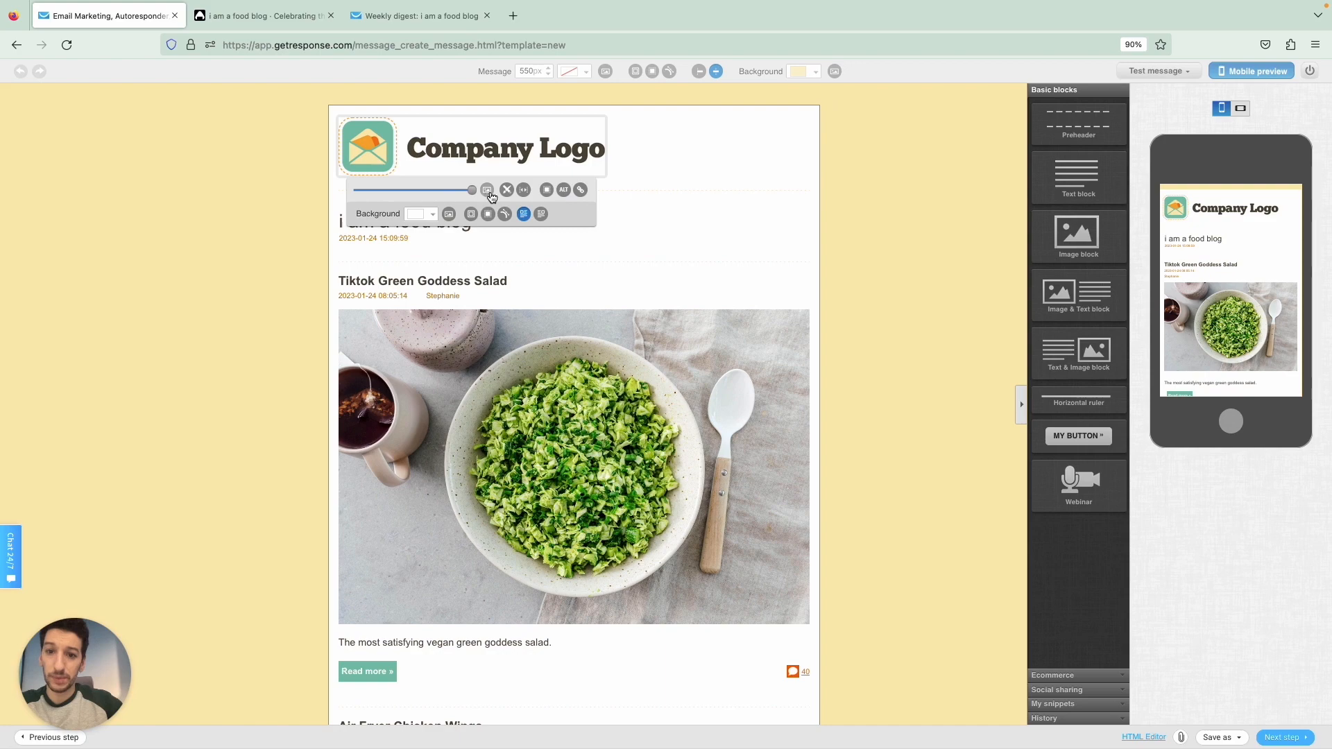
click(487, 190)
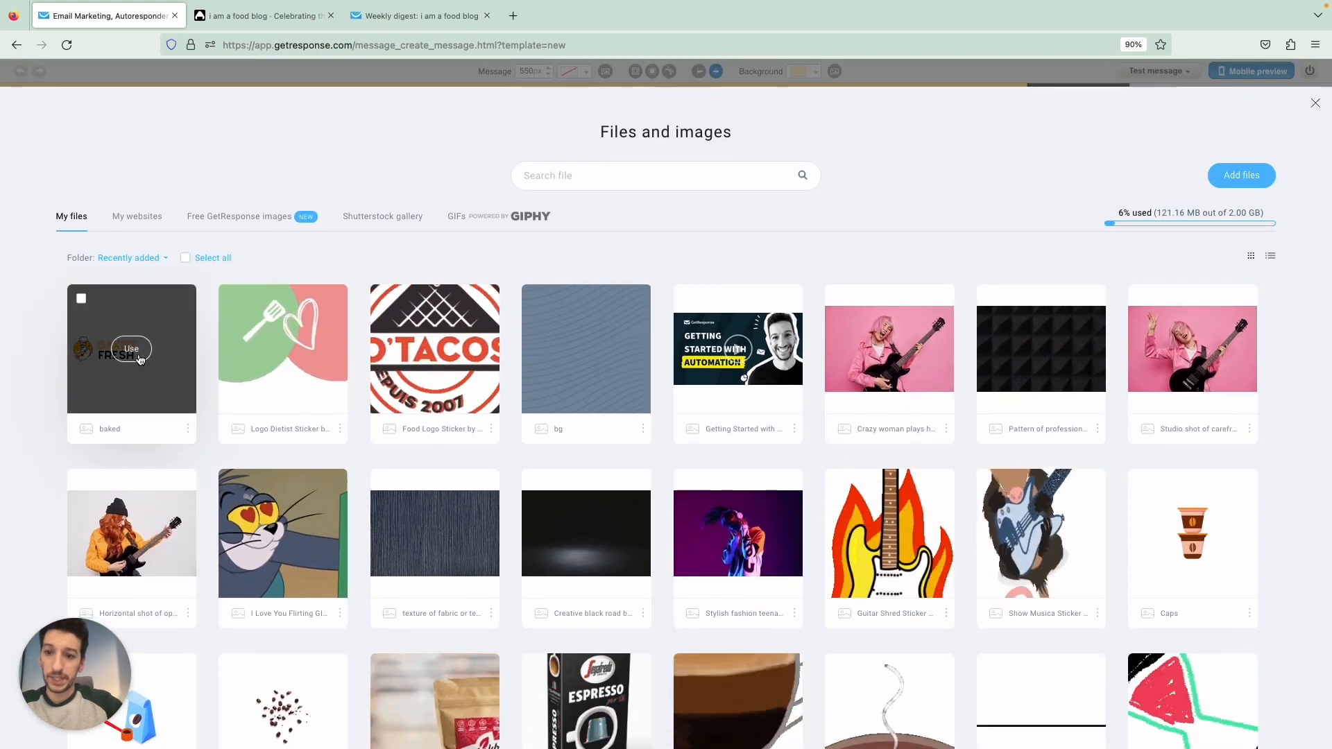
click(139, 352)
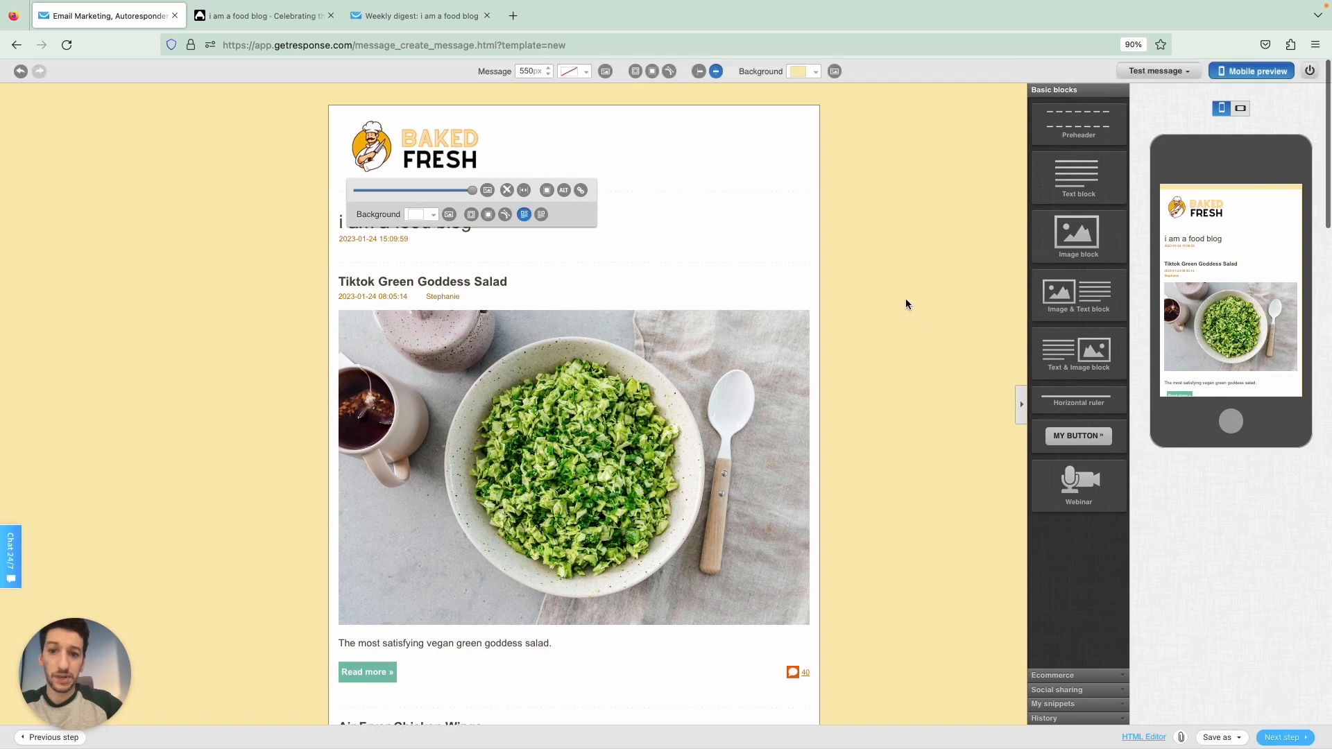
Try out a new text block directly below the blog title, and remove it again
scroll(767, 297, down, 4)
scroll(767, 298, down, 10)
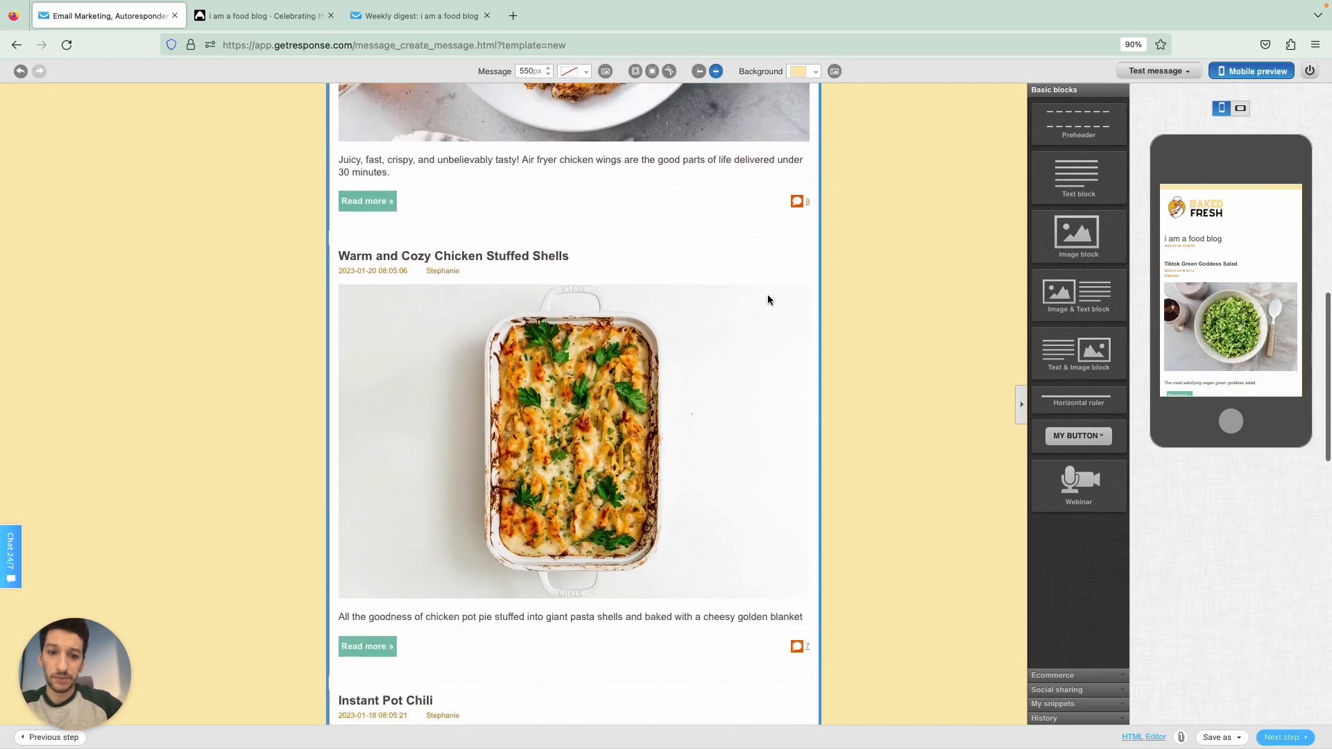
scroll(983, 256, up, 15)
drag(1063, 190, 728, 258)
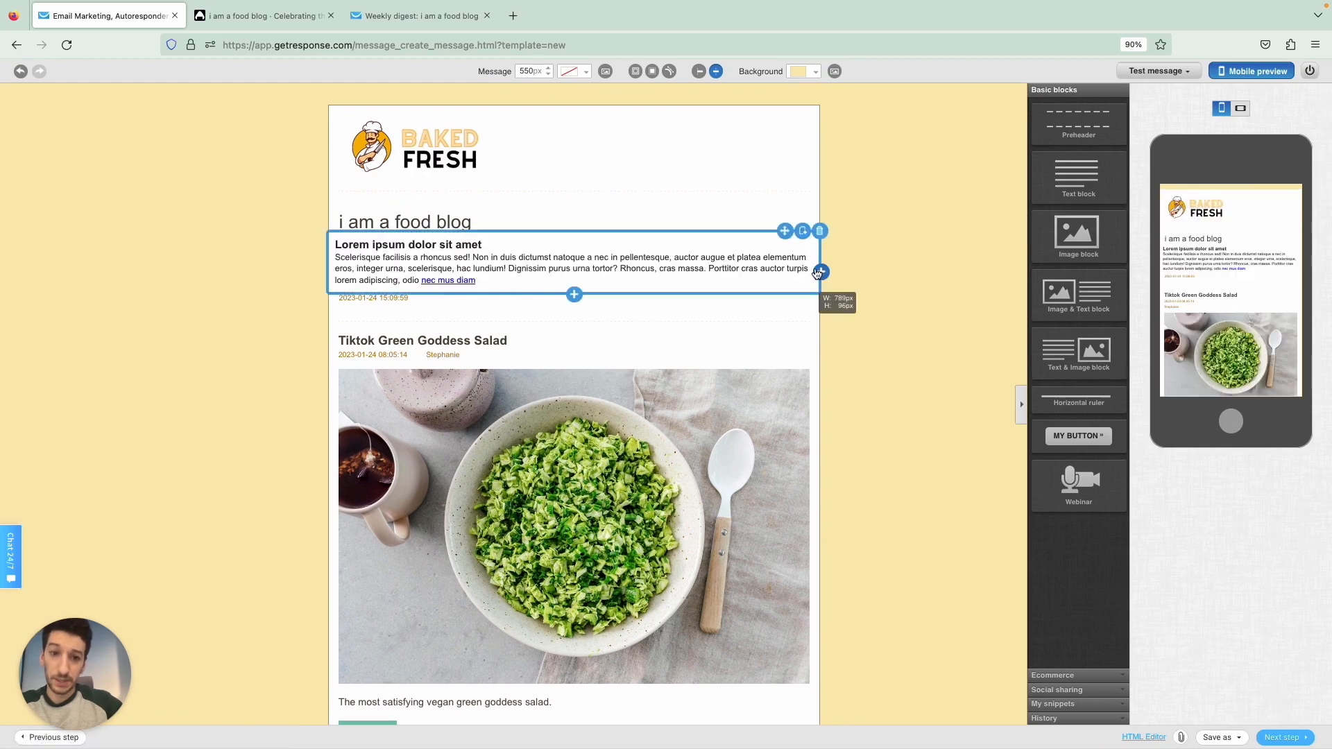
click(820, 231)
Change the orange button's label at the end of the message to "START COOKING"
scroll(720, 370, down, 15)
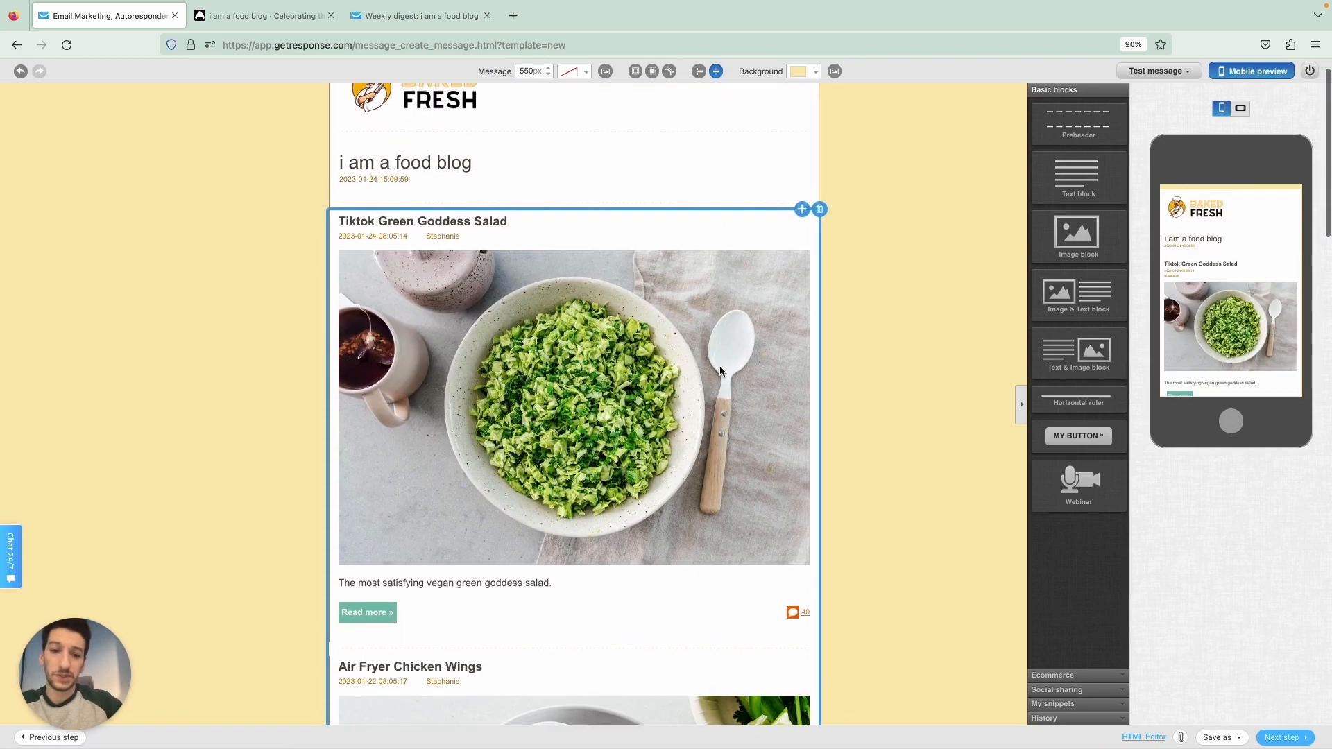
scroll(720, 370, down, 8)
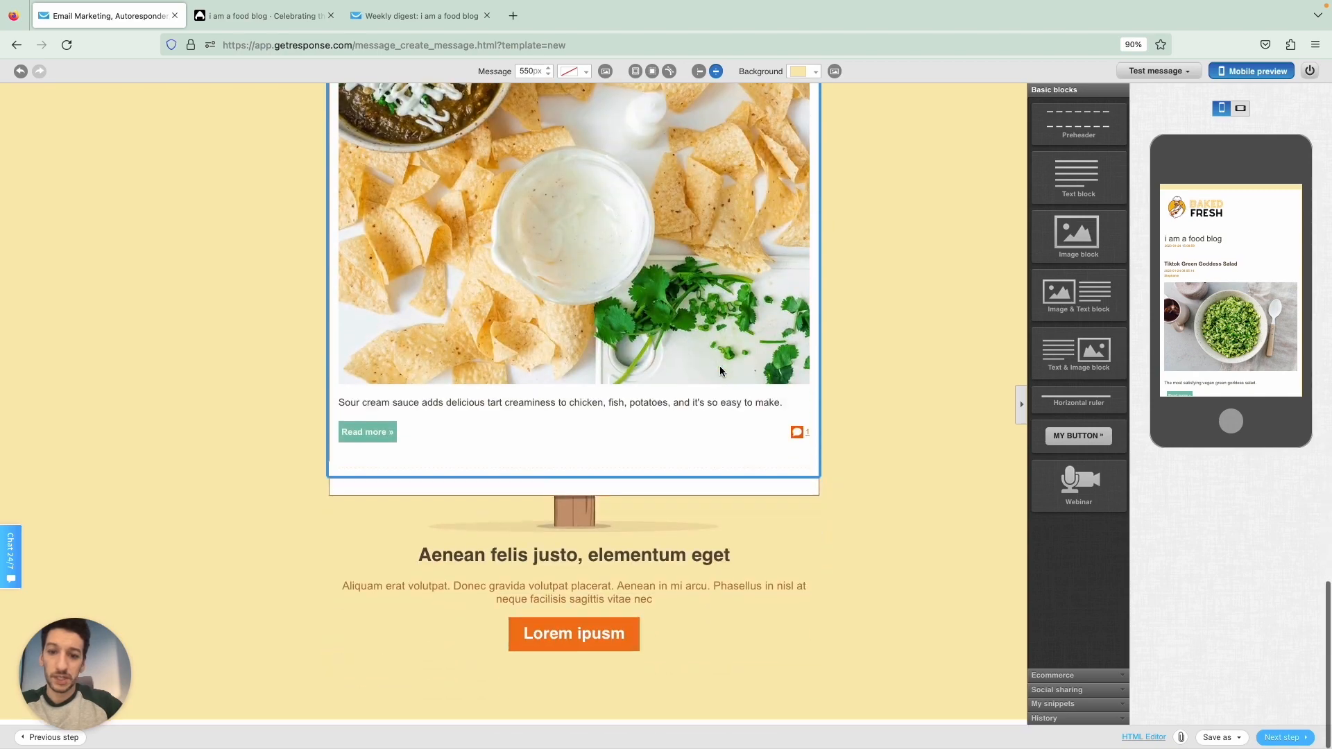
click(597, 628)
click(594, 635)
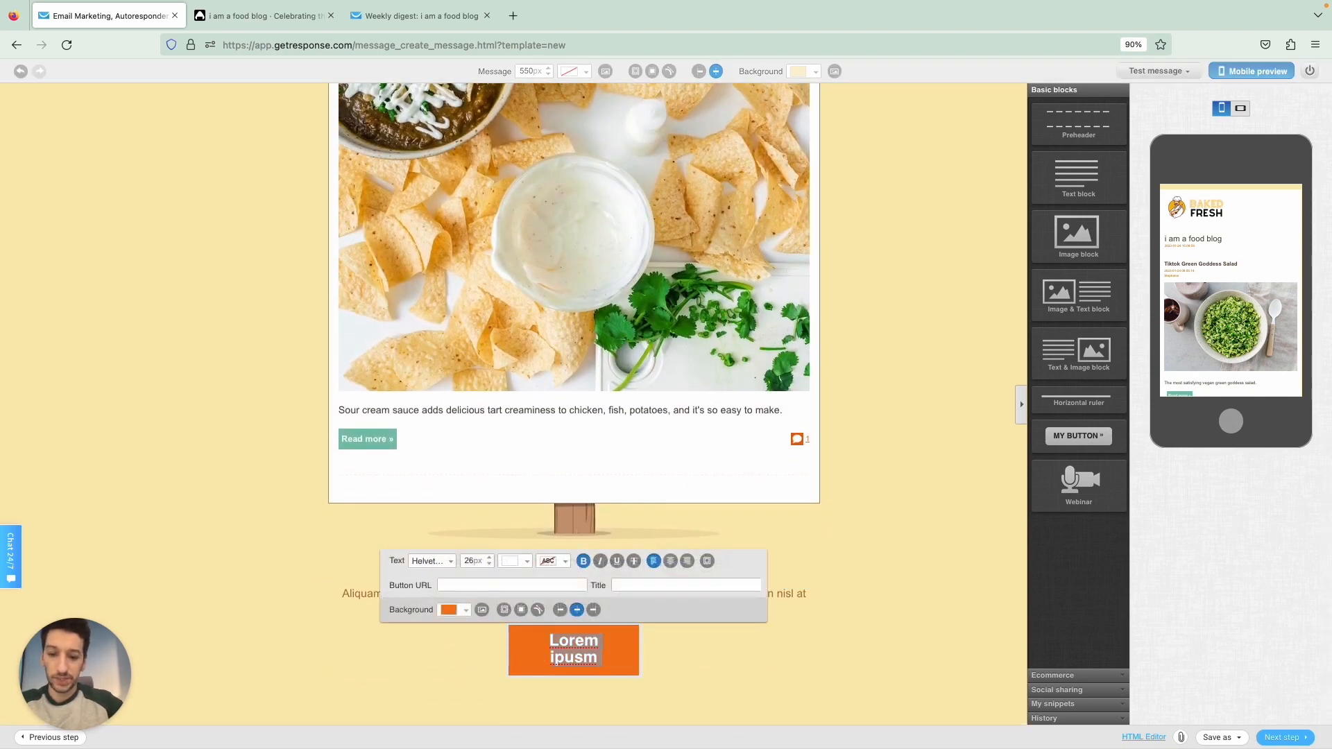
text(START COOKING)
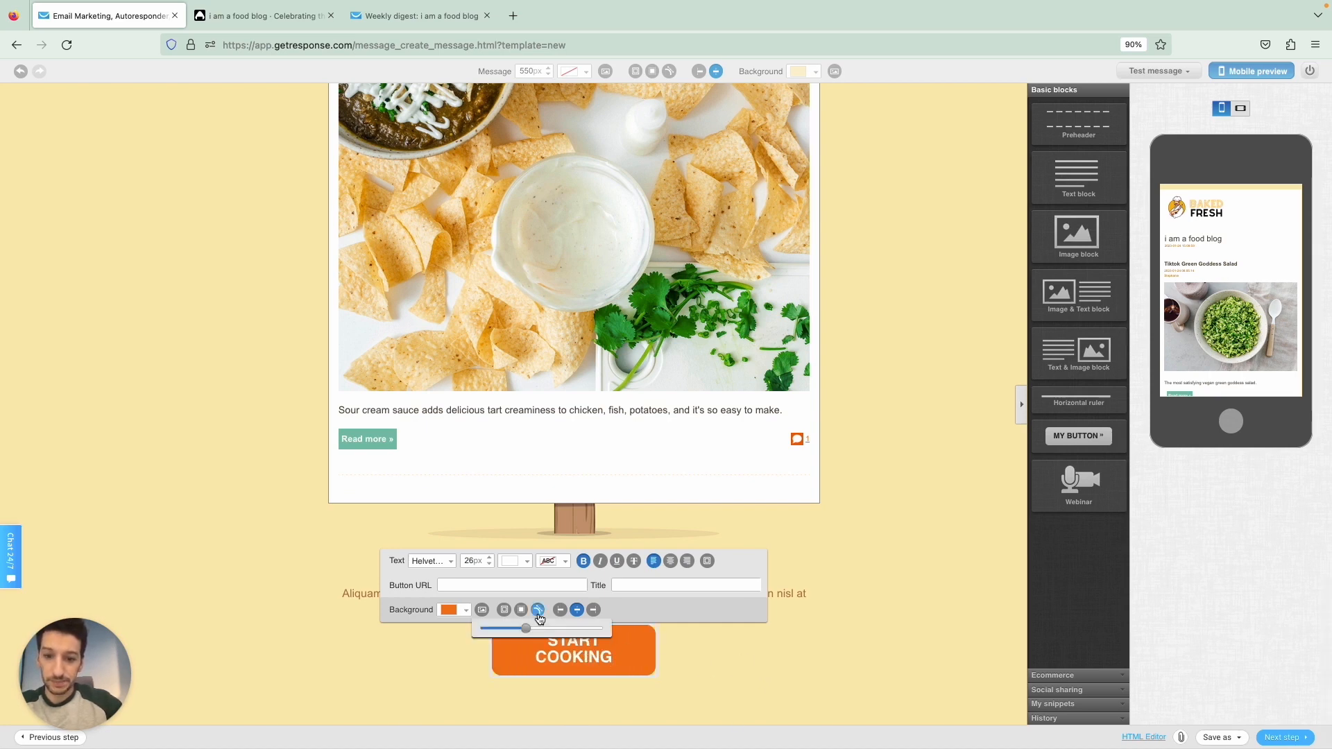
click(726, 667)
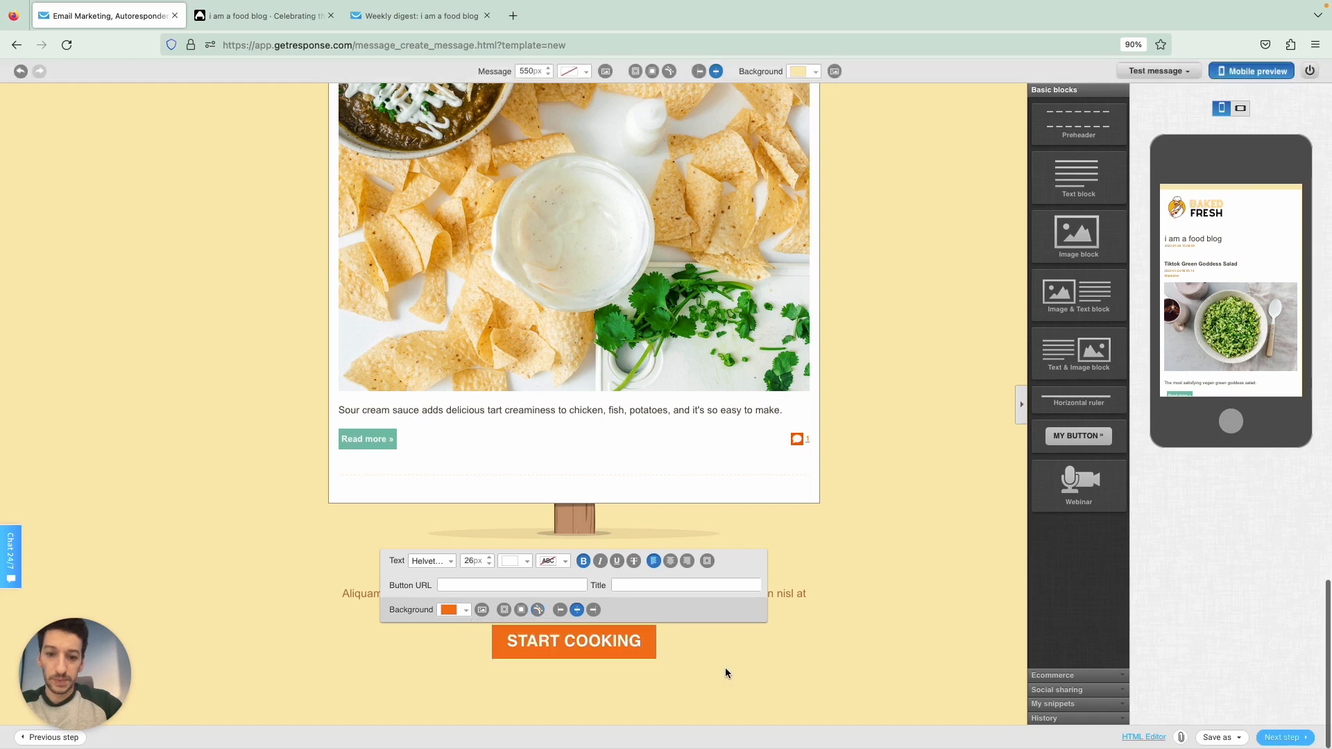
Proceed to recipient selection and include only List E, checking the available segments and exclusion lists
click(1280, 737)
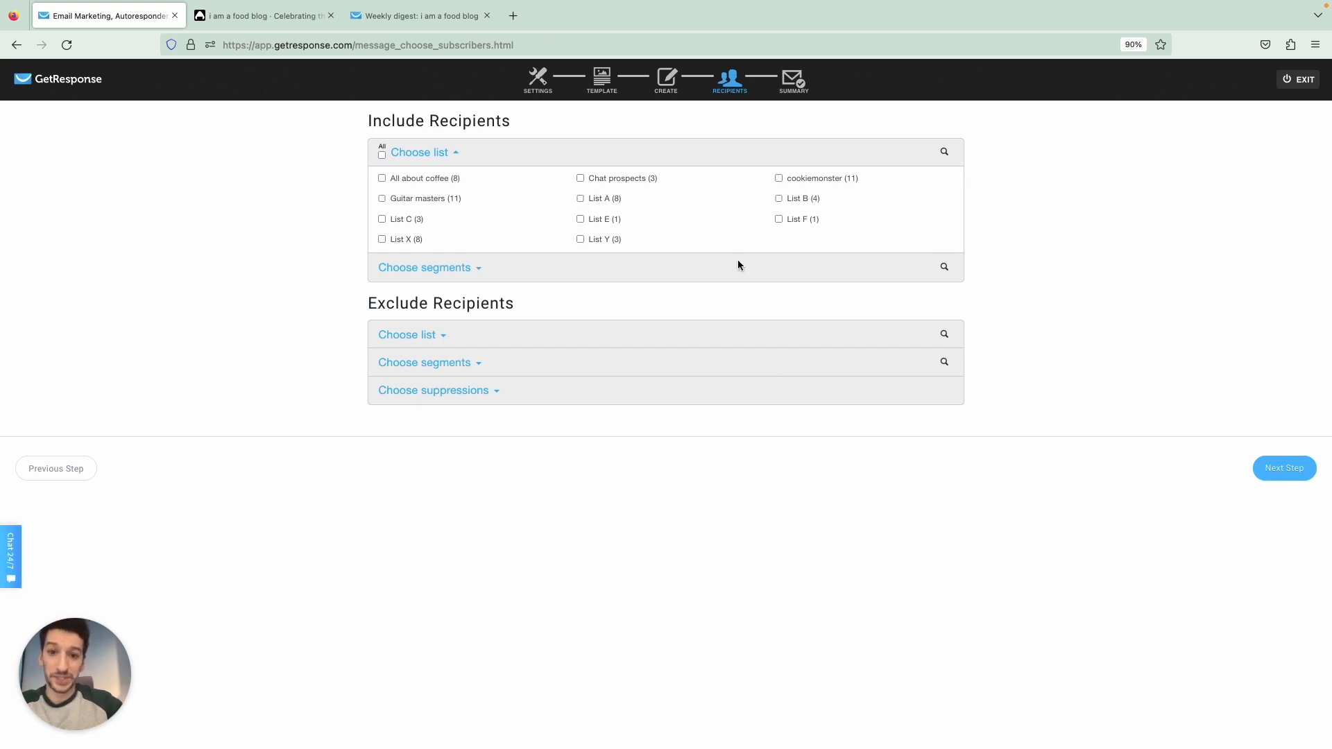
click(580, 219)
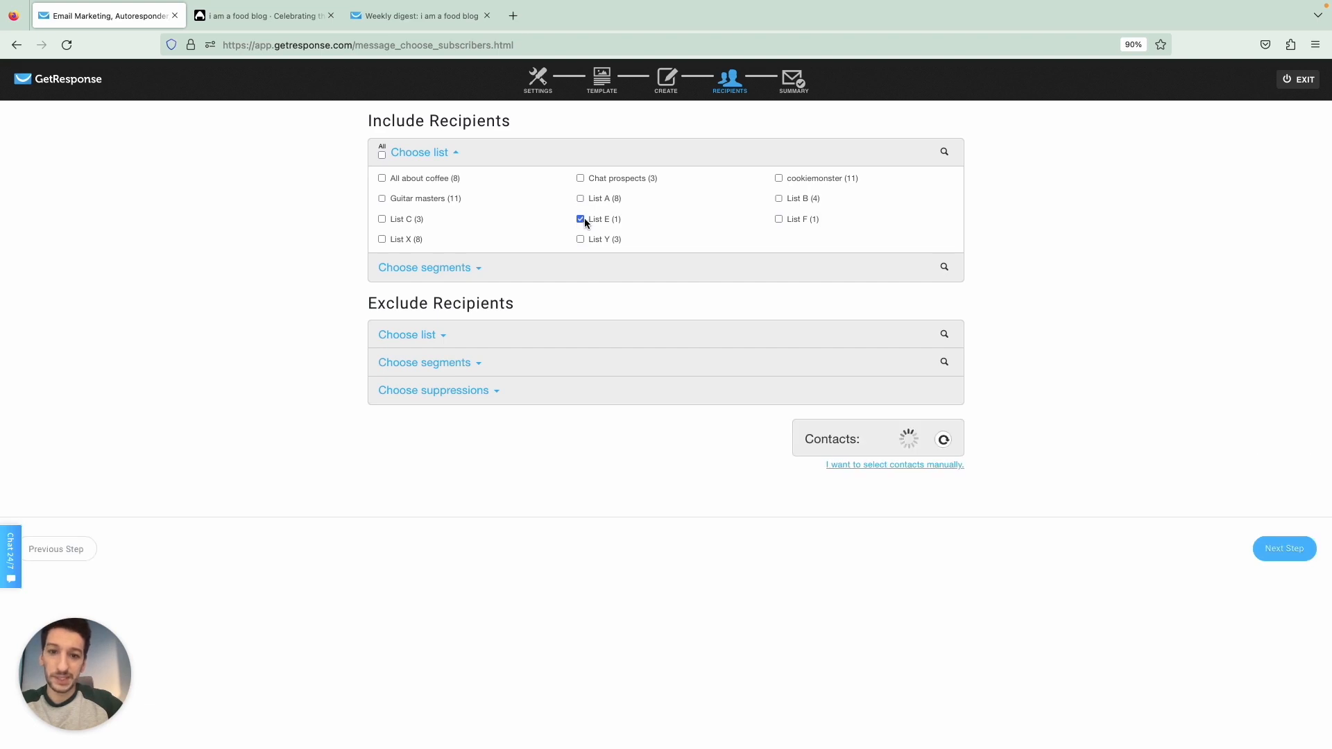
click(580, 239)
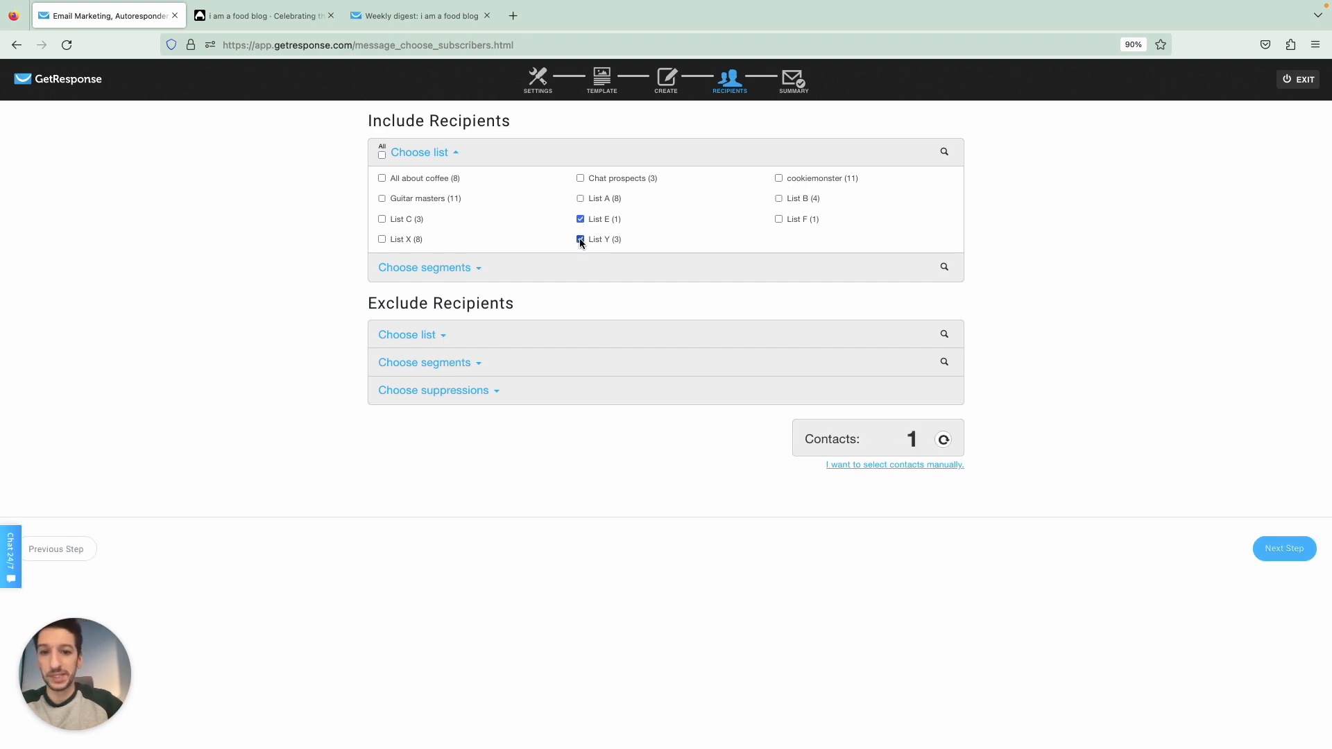
click(476, 267)
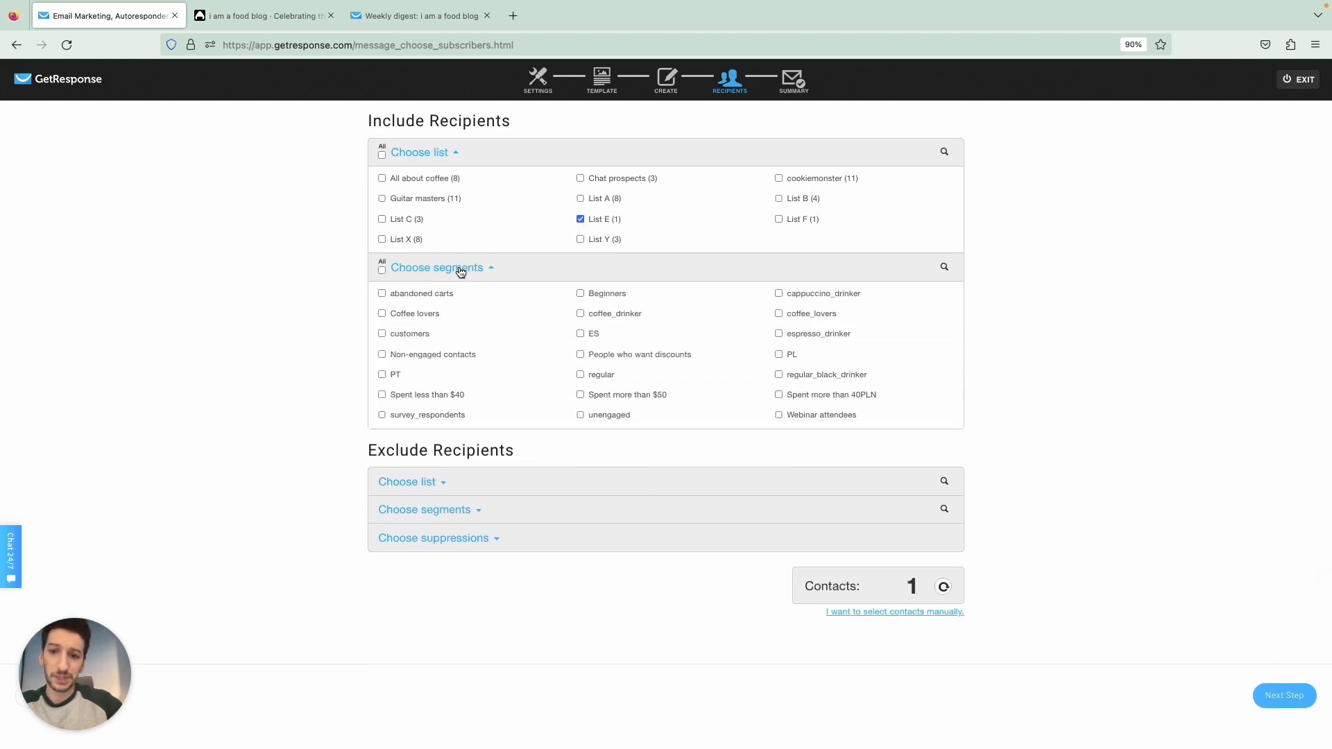
click(470, 270)
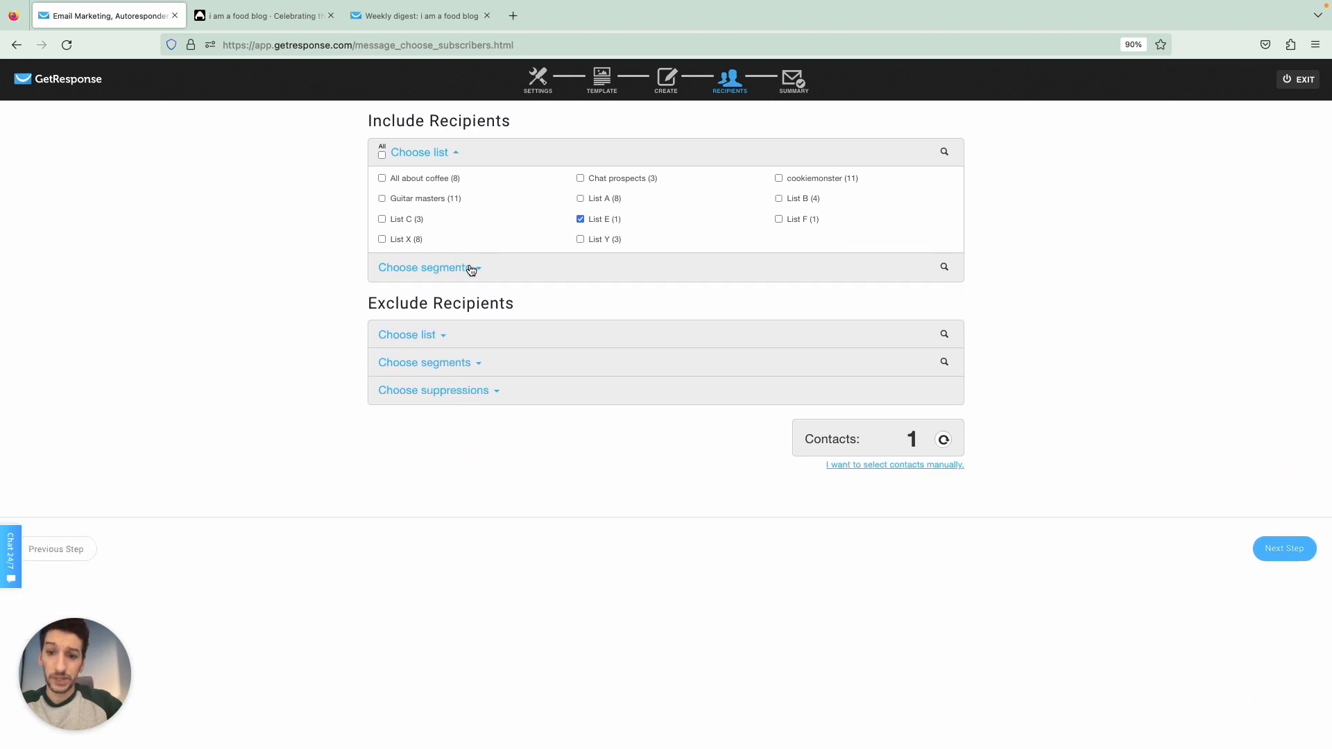
click(448, 340)
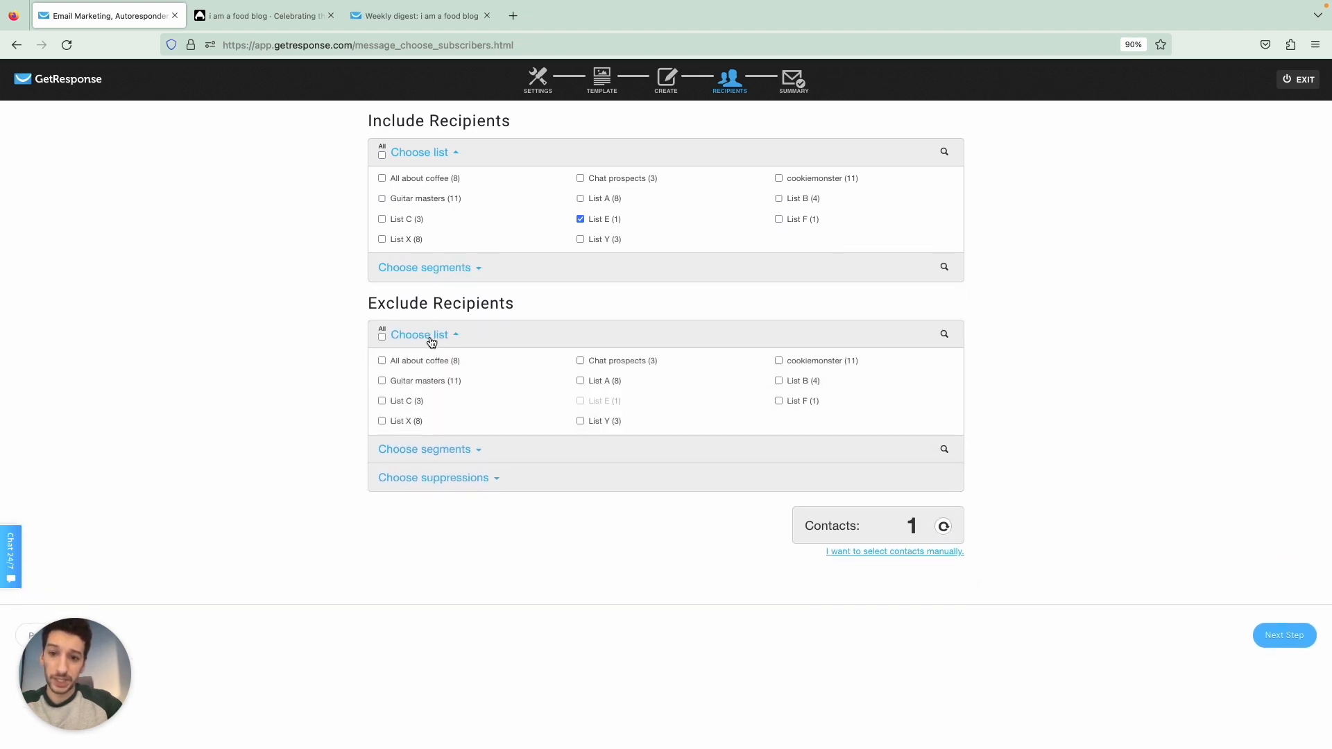
click(440, 339)
Continue to the message summary and save the RSS-to-email message
click(1278, 558)
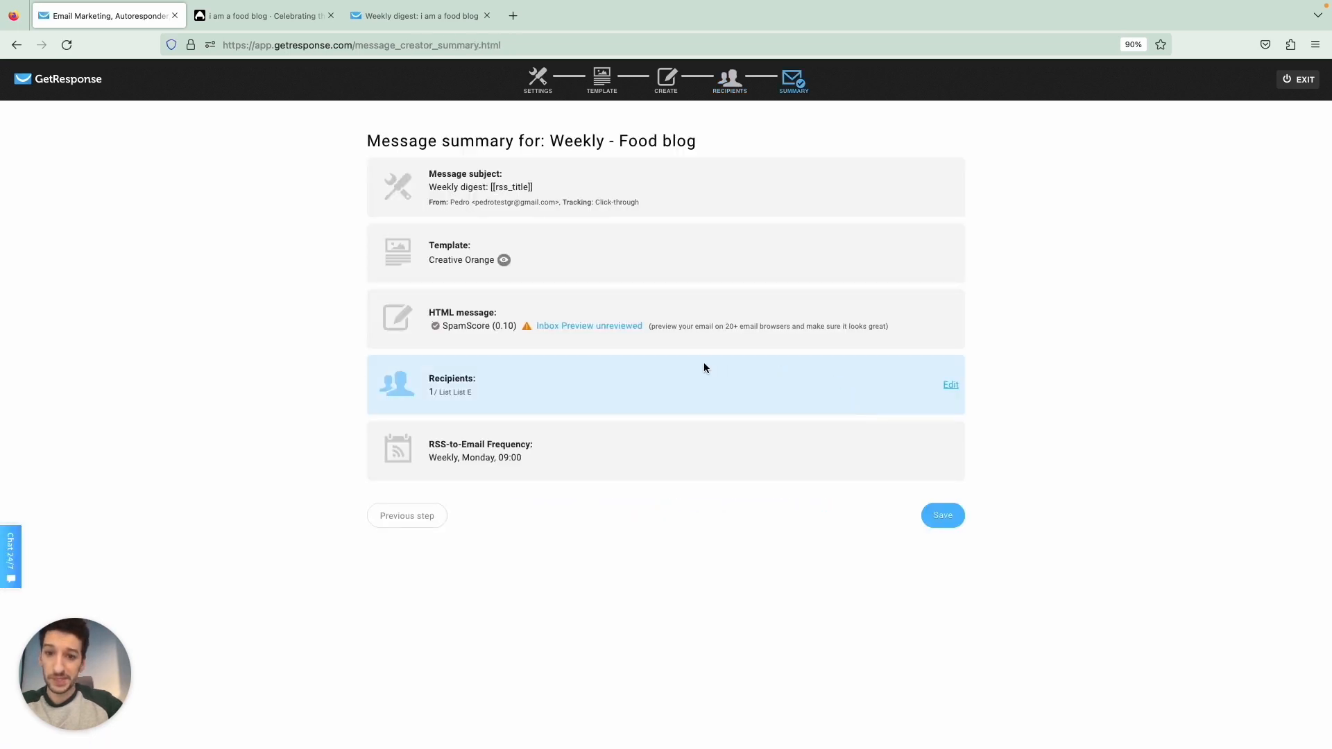
click(943, 523)
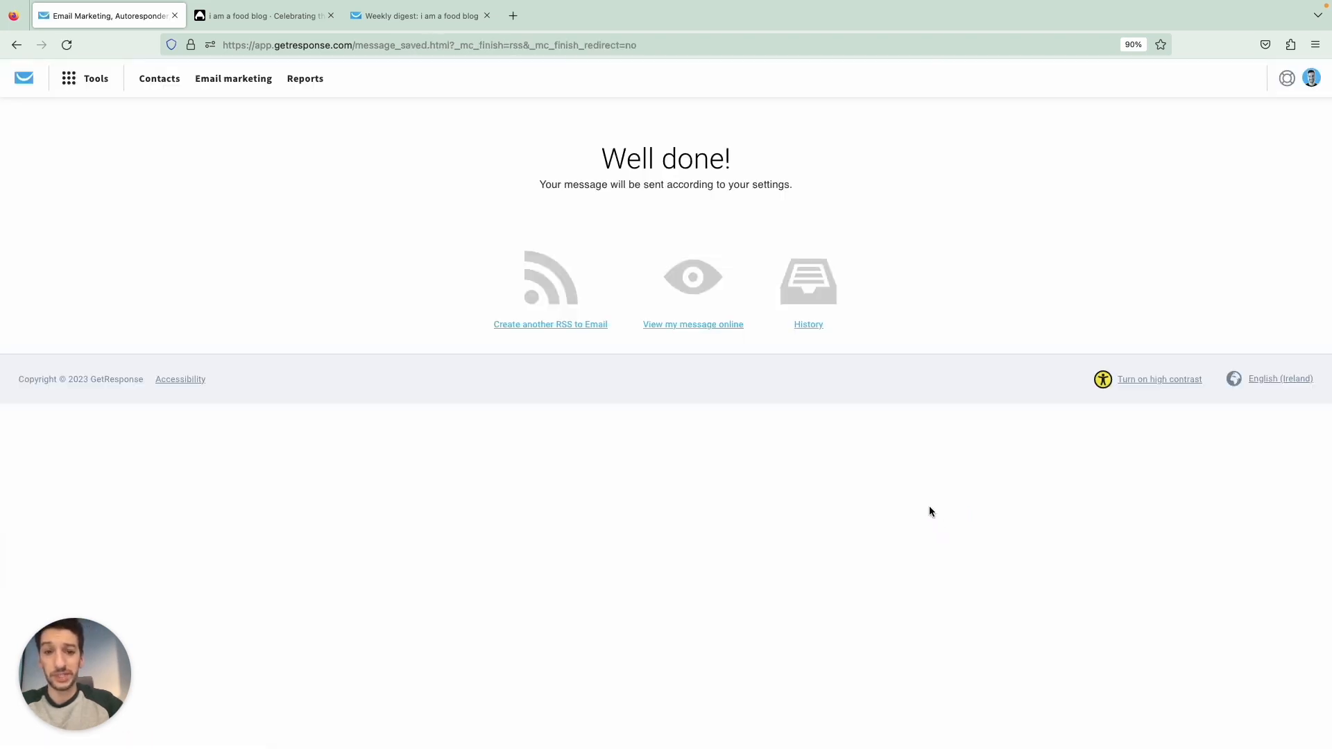
View the saved message online and examine its header, article entries and footer from start to end
click(699, 330)
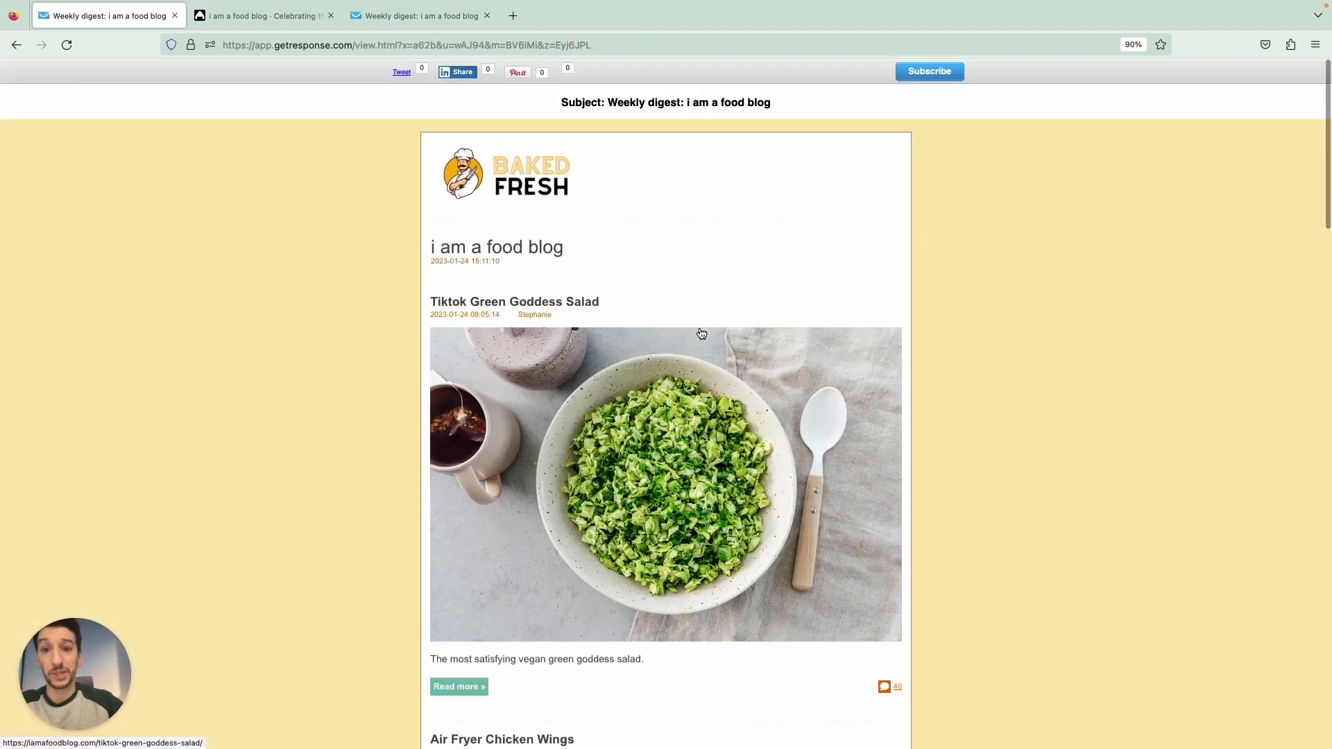
scroll(702, 326, down, 4)
scroll(702, 314, down, 10)
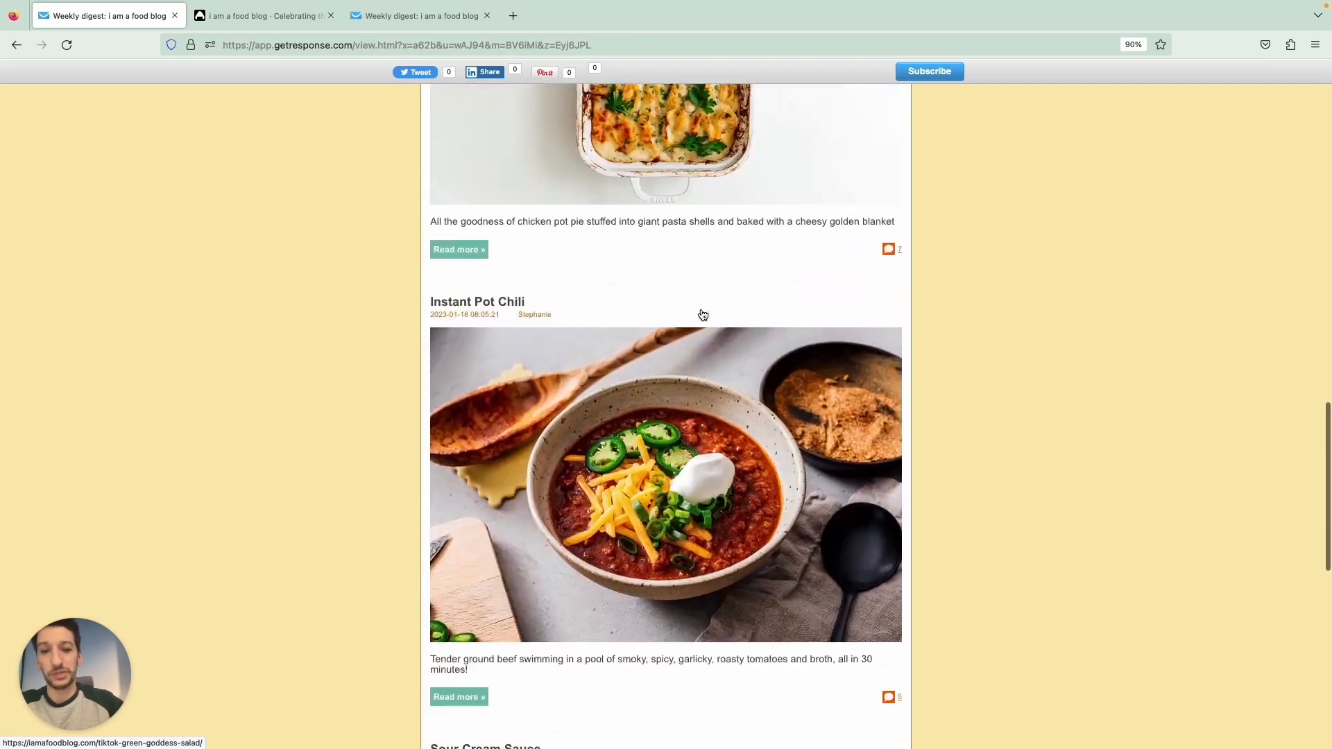
scroll(702, 314, up, 12)
scroll(702, 314, up, 2)
scroll(701, 314, down, 9)
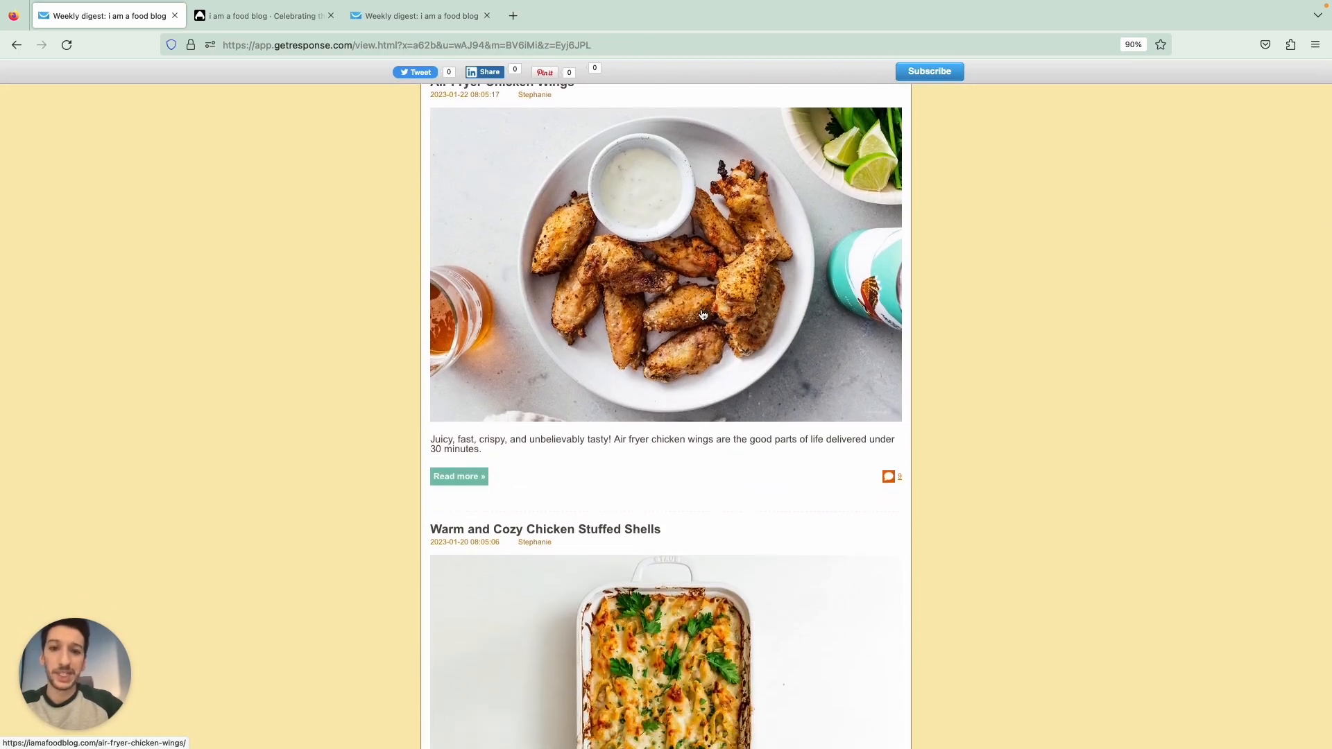
scroll(701, 314, down, 10)
scroll(701, 314, down, 5)
scroll(702, 315, up, 20)
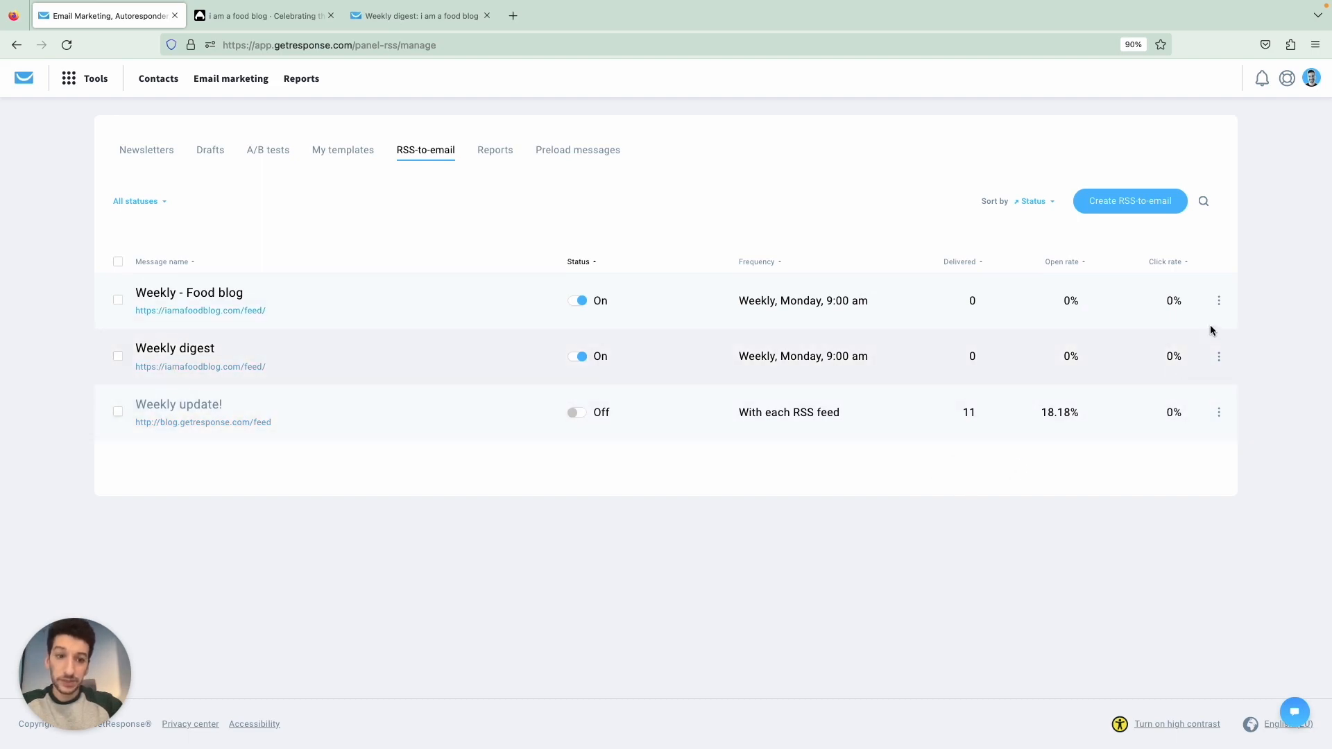
Show the available actions for the "Weekly - Food blog" message in the RSS-to-email list
click(1220, 303)
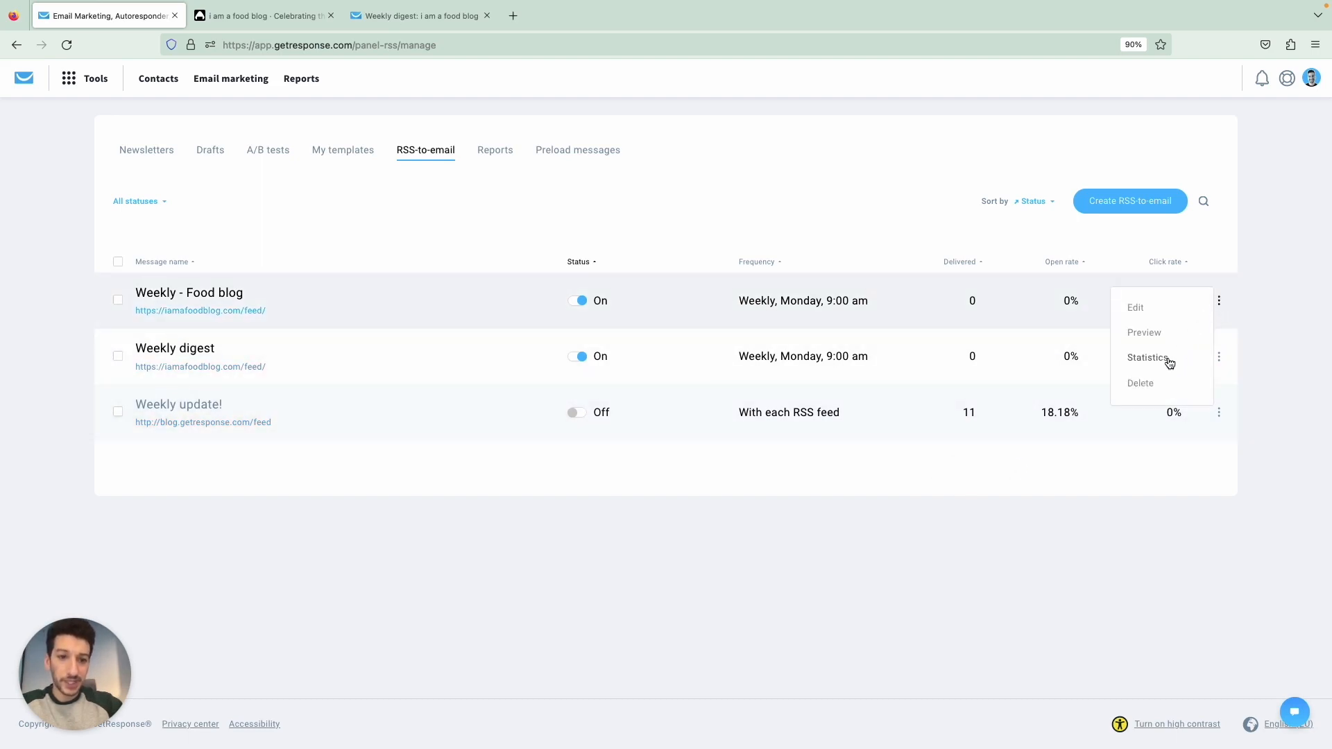